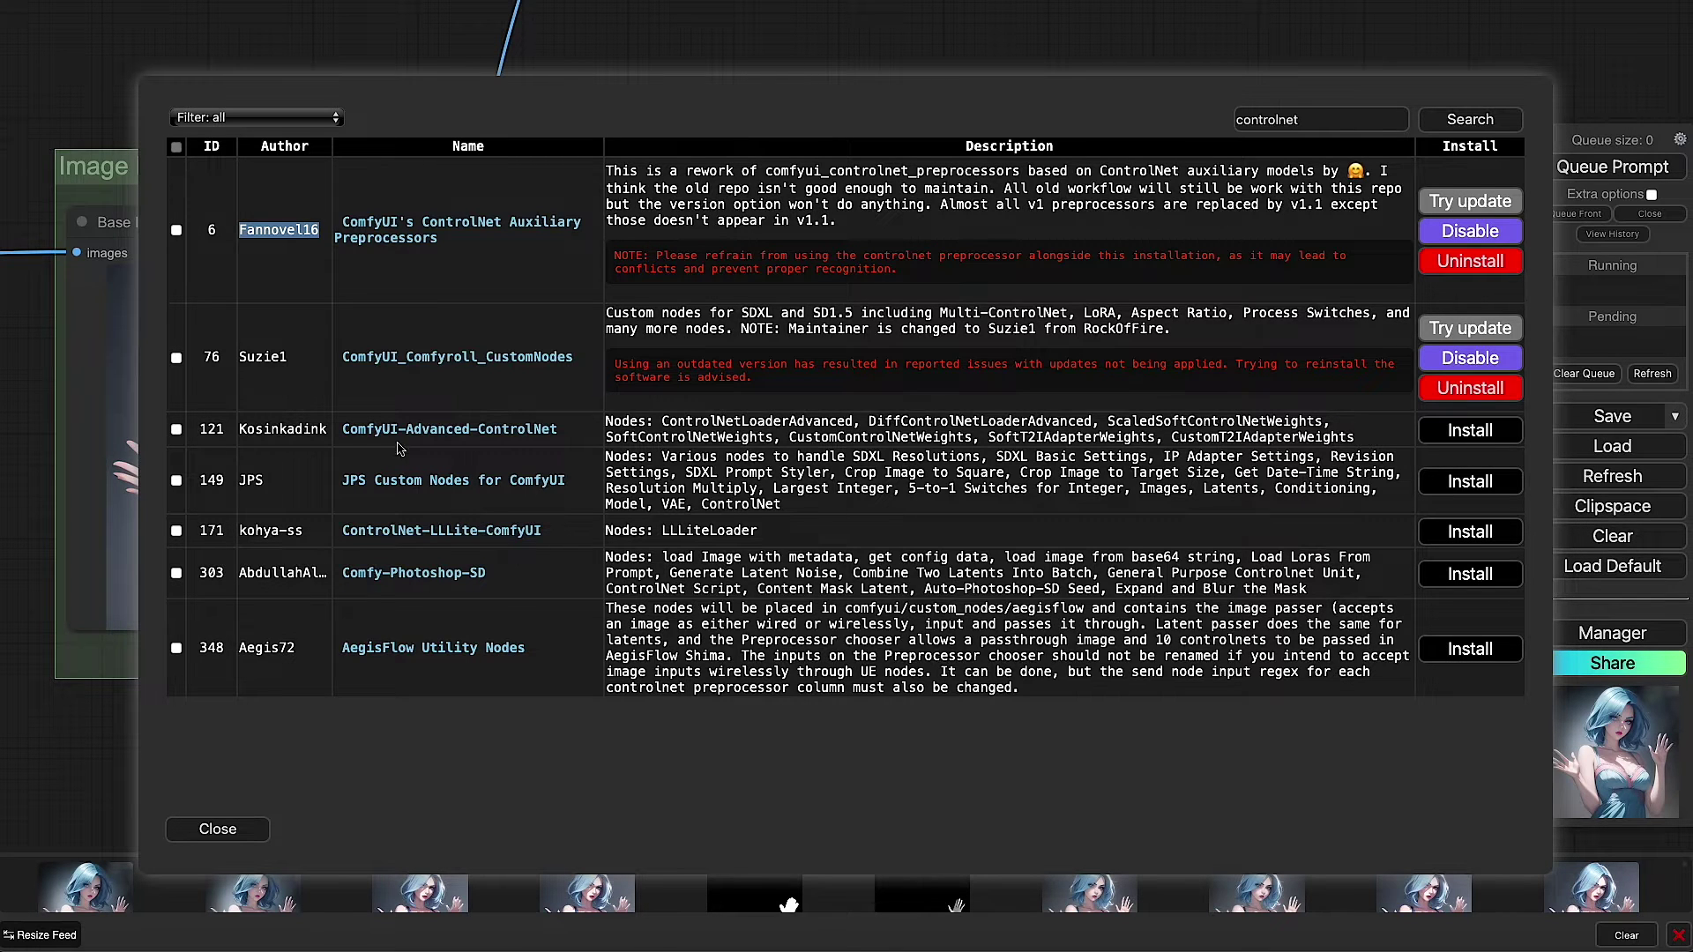
Step: Highlight the ComfyUI-Advanced-ControlNet entry in the custom node search results
{"action": "left_click_drag", "start_coordinate": [240, 431], "coordinate": [560, 431]}
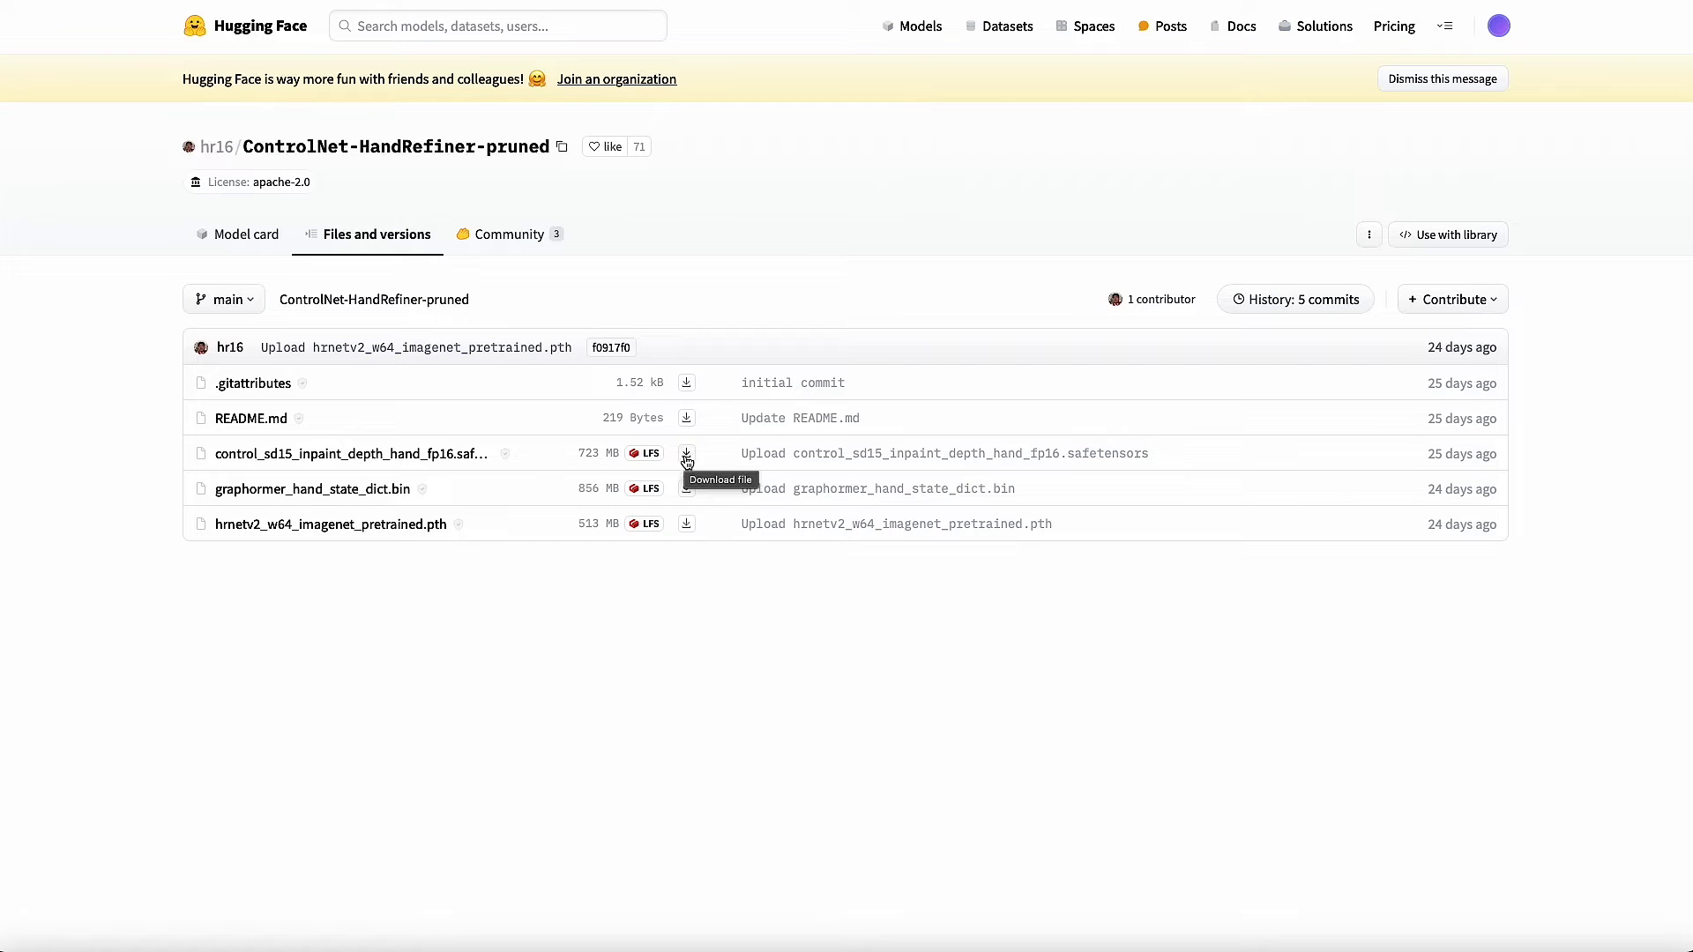
Step: Switch to Finder and open the controlnet folder inside ComfyUI's models folder
{"action": "key", "text": "super+Tab"}
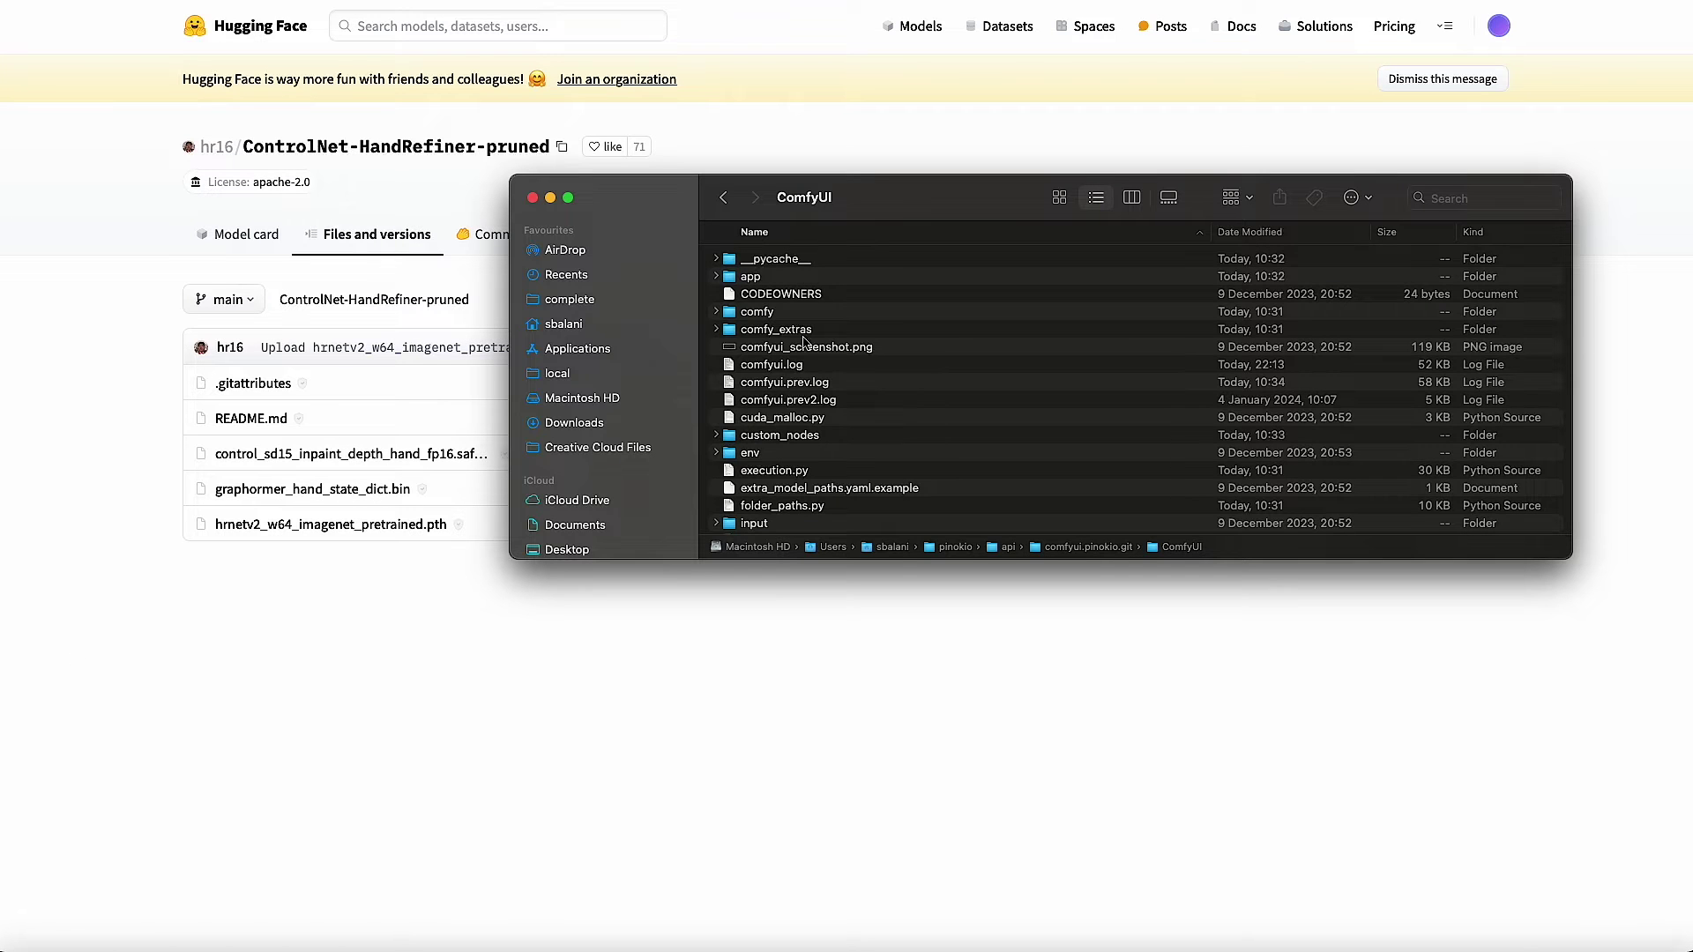
{"action": "scroll", "coordinate": [803, 374], "scroll_direction": "down", "scroll_amount": 2}
{"action": "scroll", "coordinate": [803, 373], "scroll_direction": "down", "scroll_amount": 4}
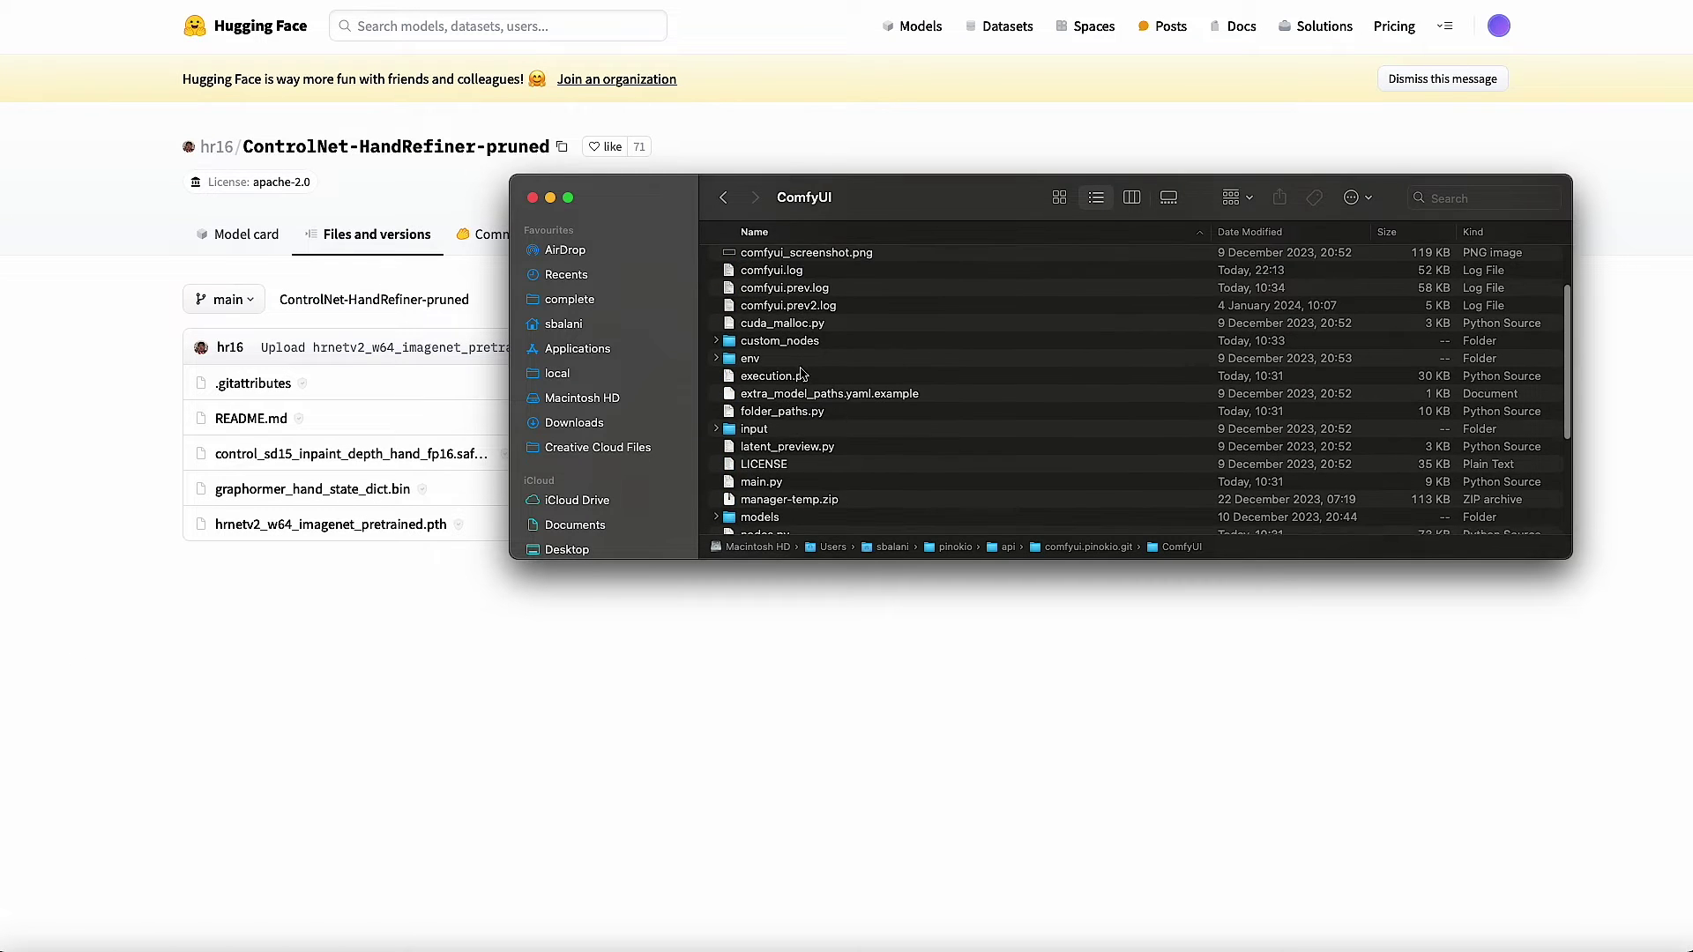
{"action": "left_click", "coordinate": [729, 423]}
{"action": "double_click", "coordinate": [728, 423]}
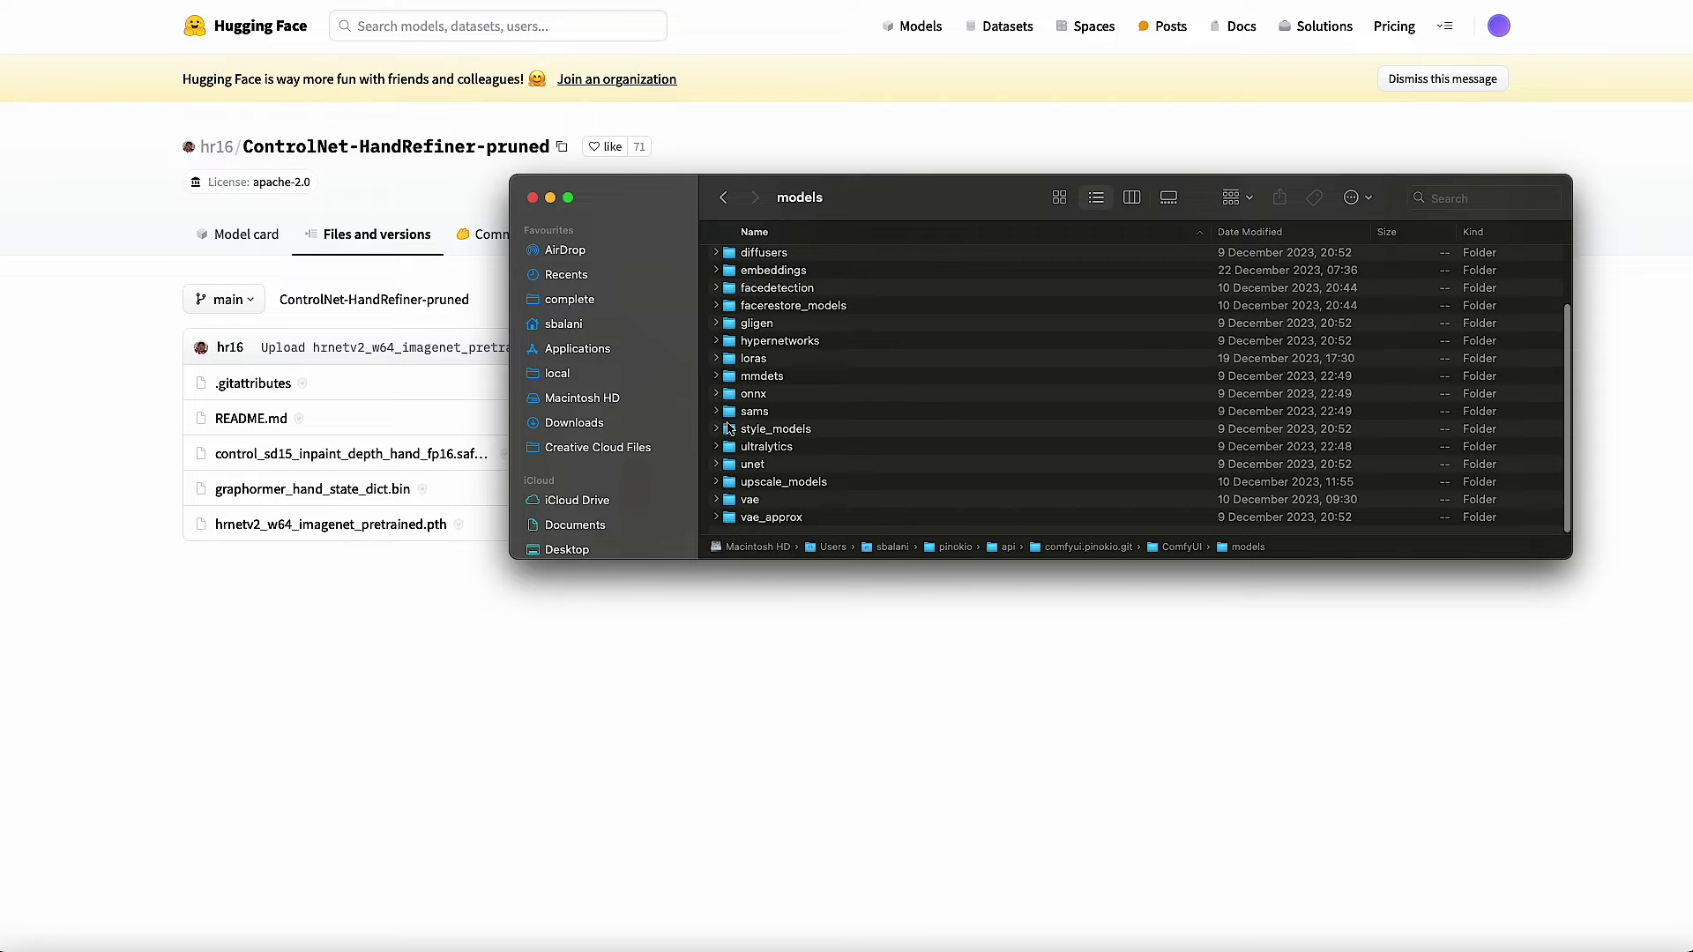
{"action": "scroll", "coordinate": [764, 355], "scroll_direction": "down", "scroll_amount": 2}
{"action": "scroll", "coordinate": [763, 355], "scroll_direction": "up", "scroll_amount": 2}
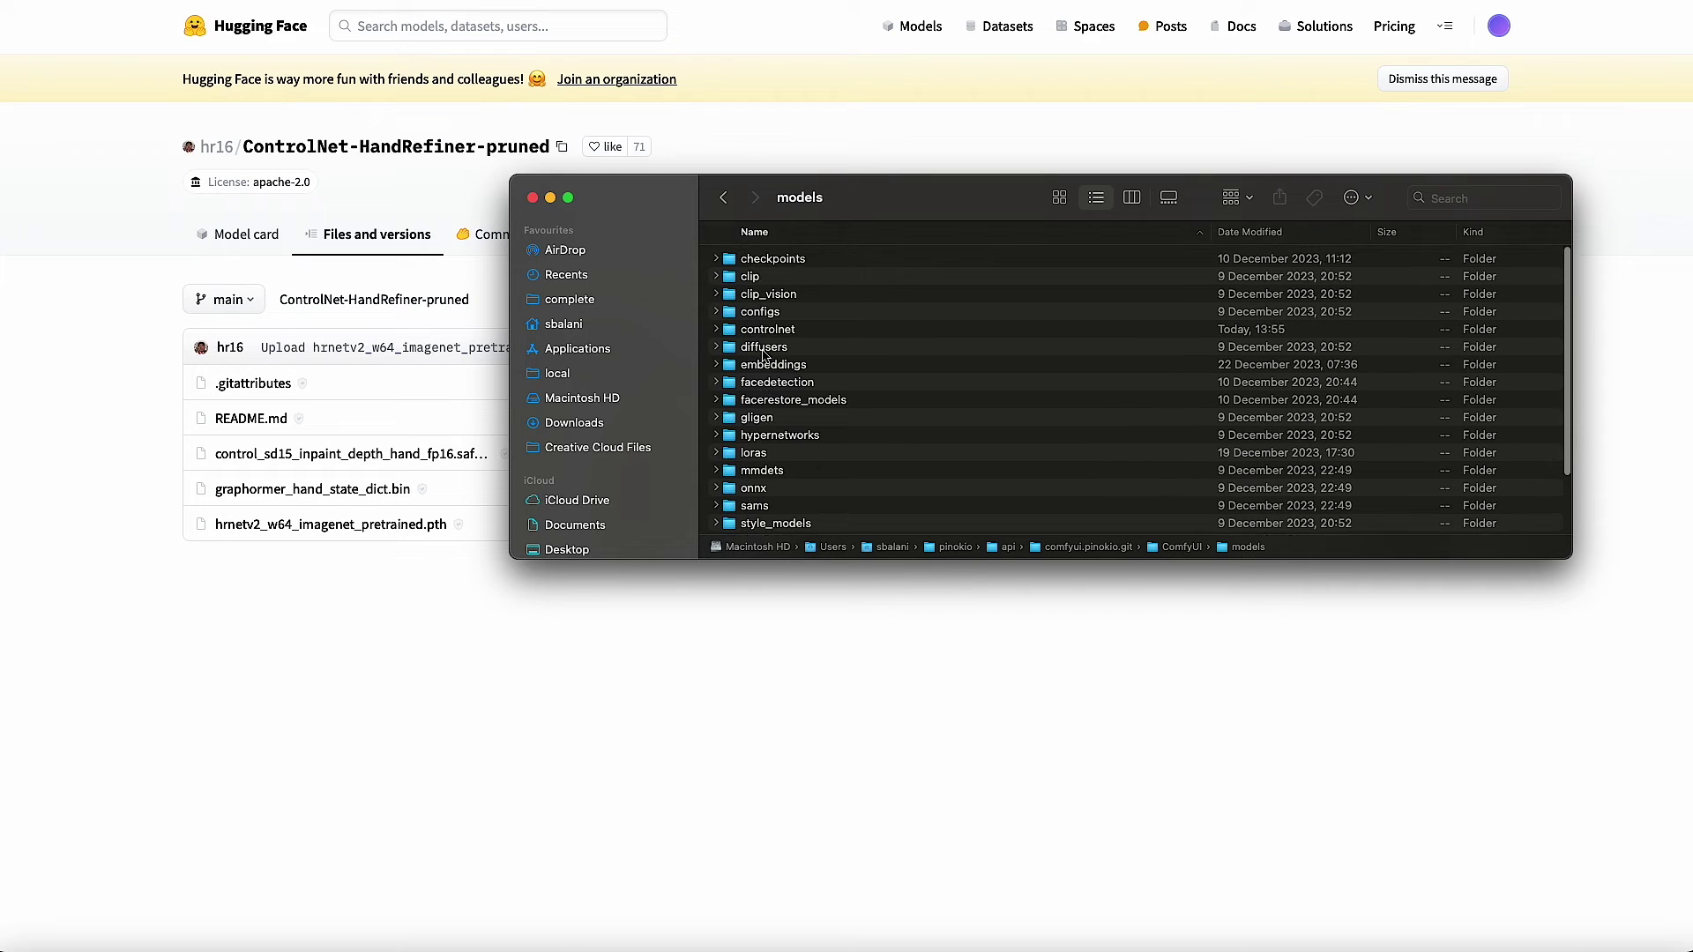
{"action": "double_click", "coordinate": [732, 335]}
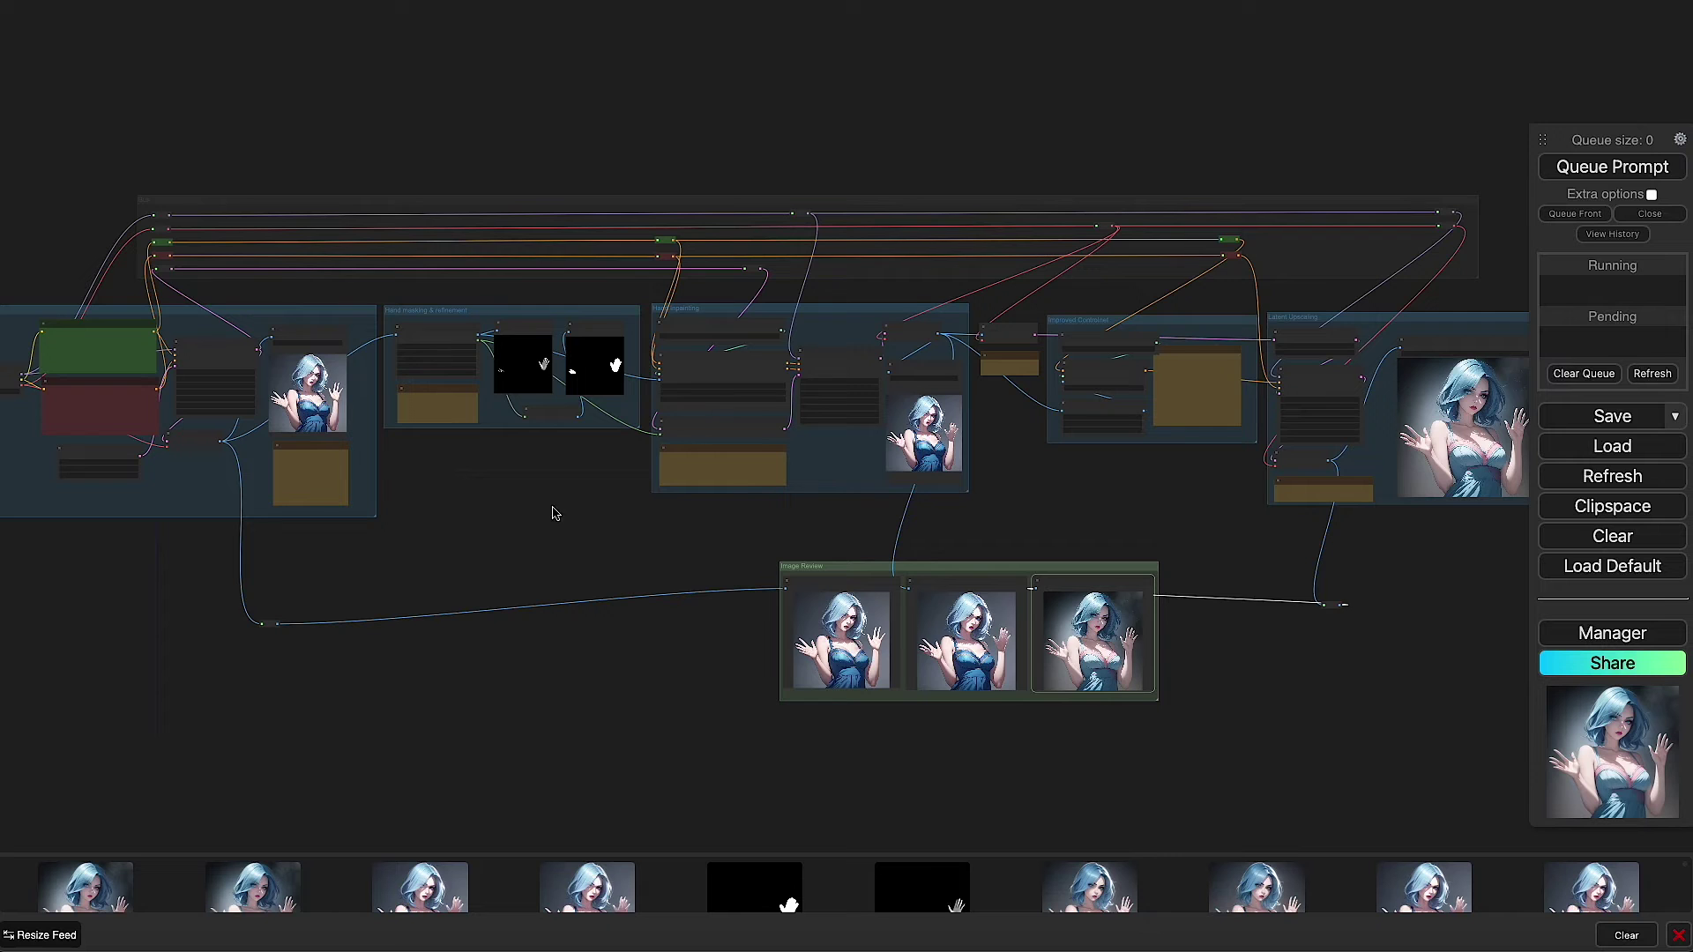
Step: Review the whole hand-fixing workflow, including the initial image generation group and the shared connection lines above the groups
{"action": "scroll", "coordinate": [302, 503], "scroll_direction": "up", "scroll_amount": 6}
{"action": "scroll", "coordinate": [303, 503], "scroll_direction": "down", "scroll_amount": 6}
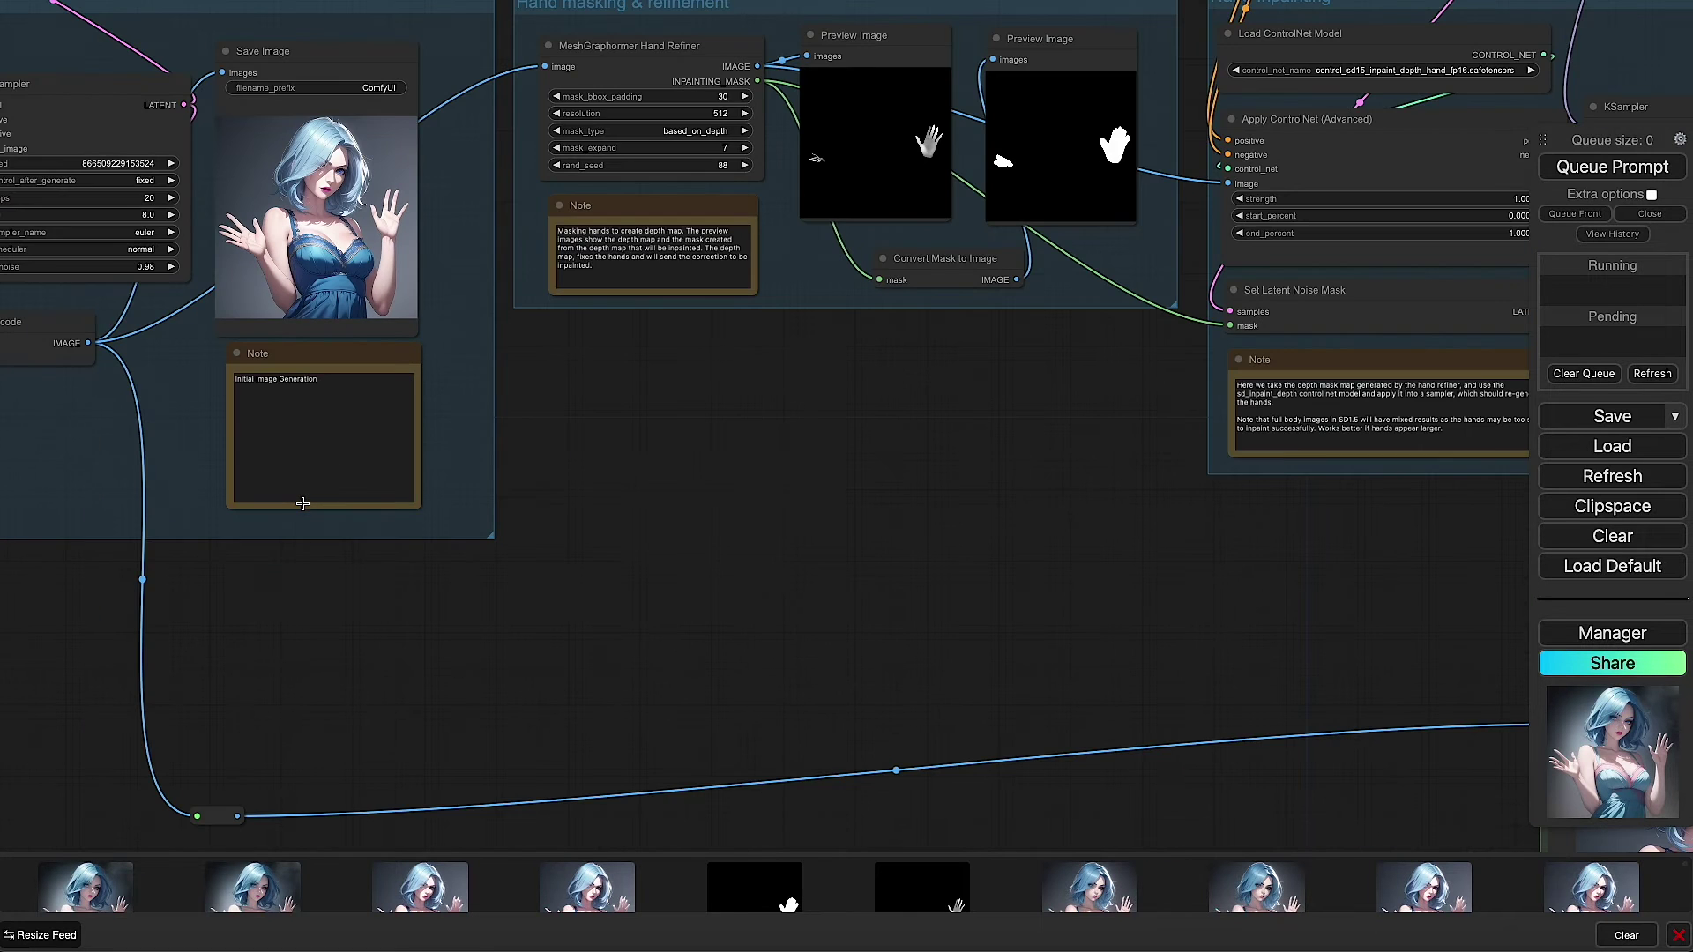
{"action": "left_click_drag", "start_coordinate": [272, 596], "coordinate": [705, 648]}
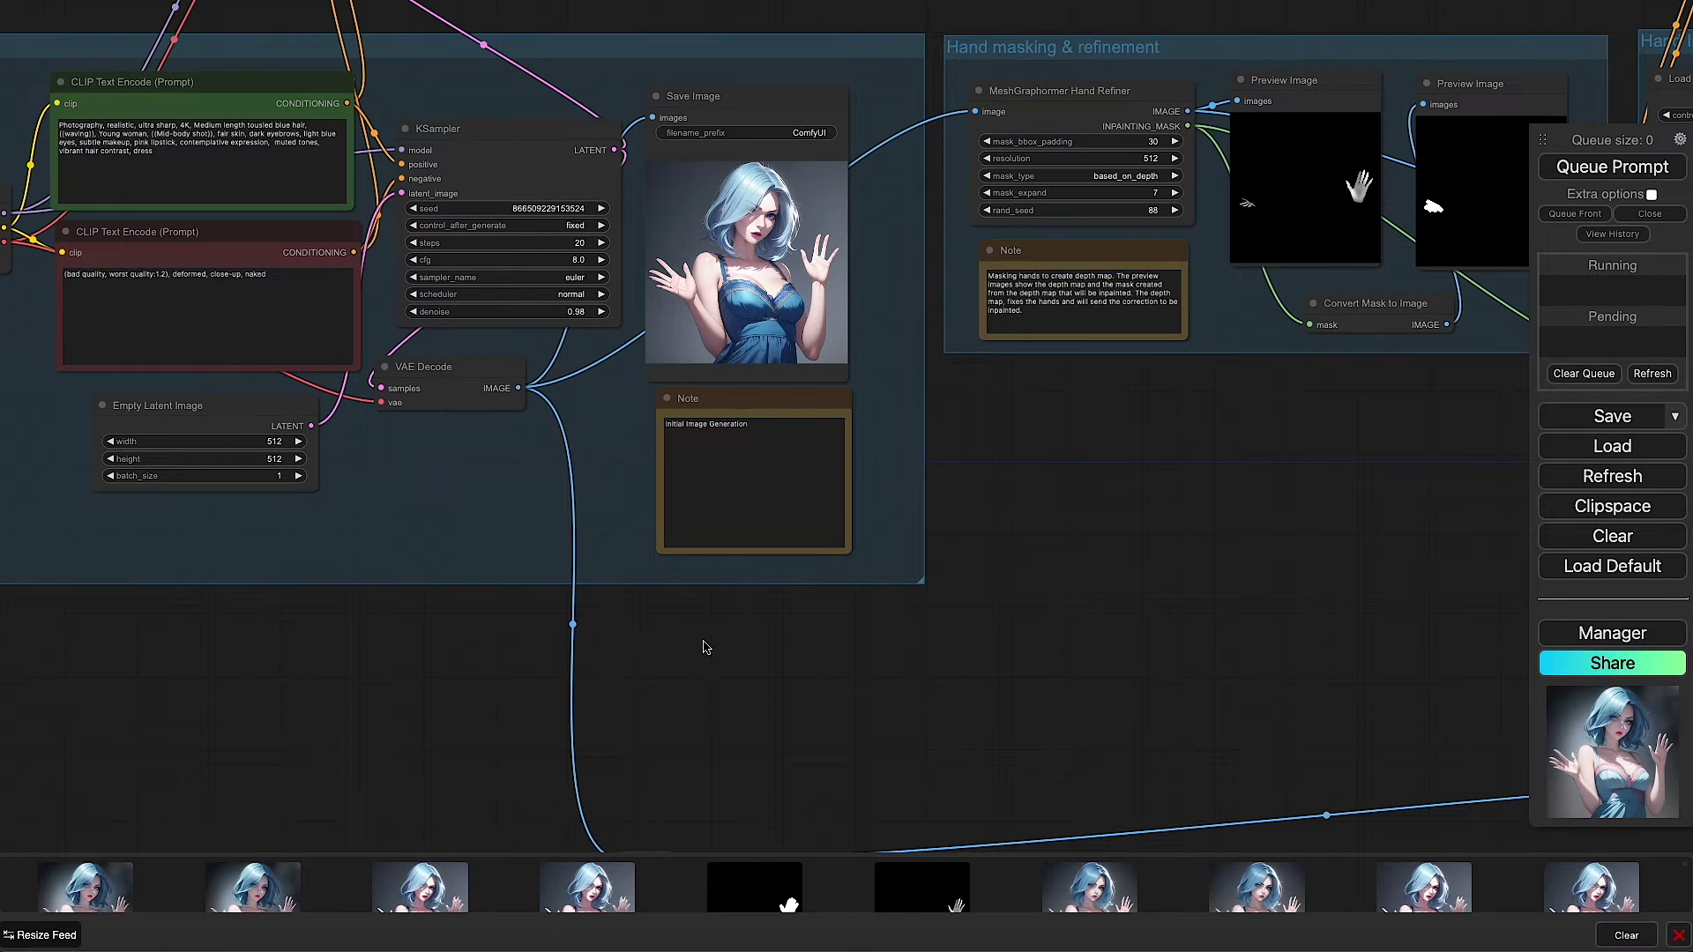
{"action": "scroll", "coordinate": [706, 648], "scroll_direction": "down", "scroll_amount": 6}
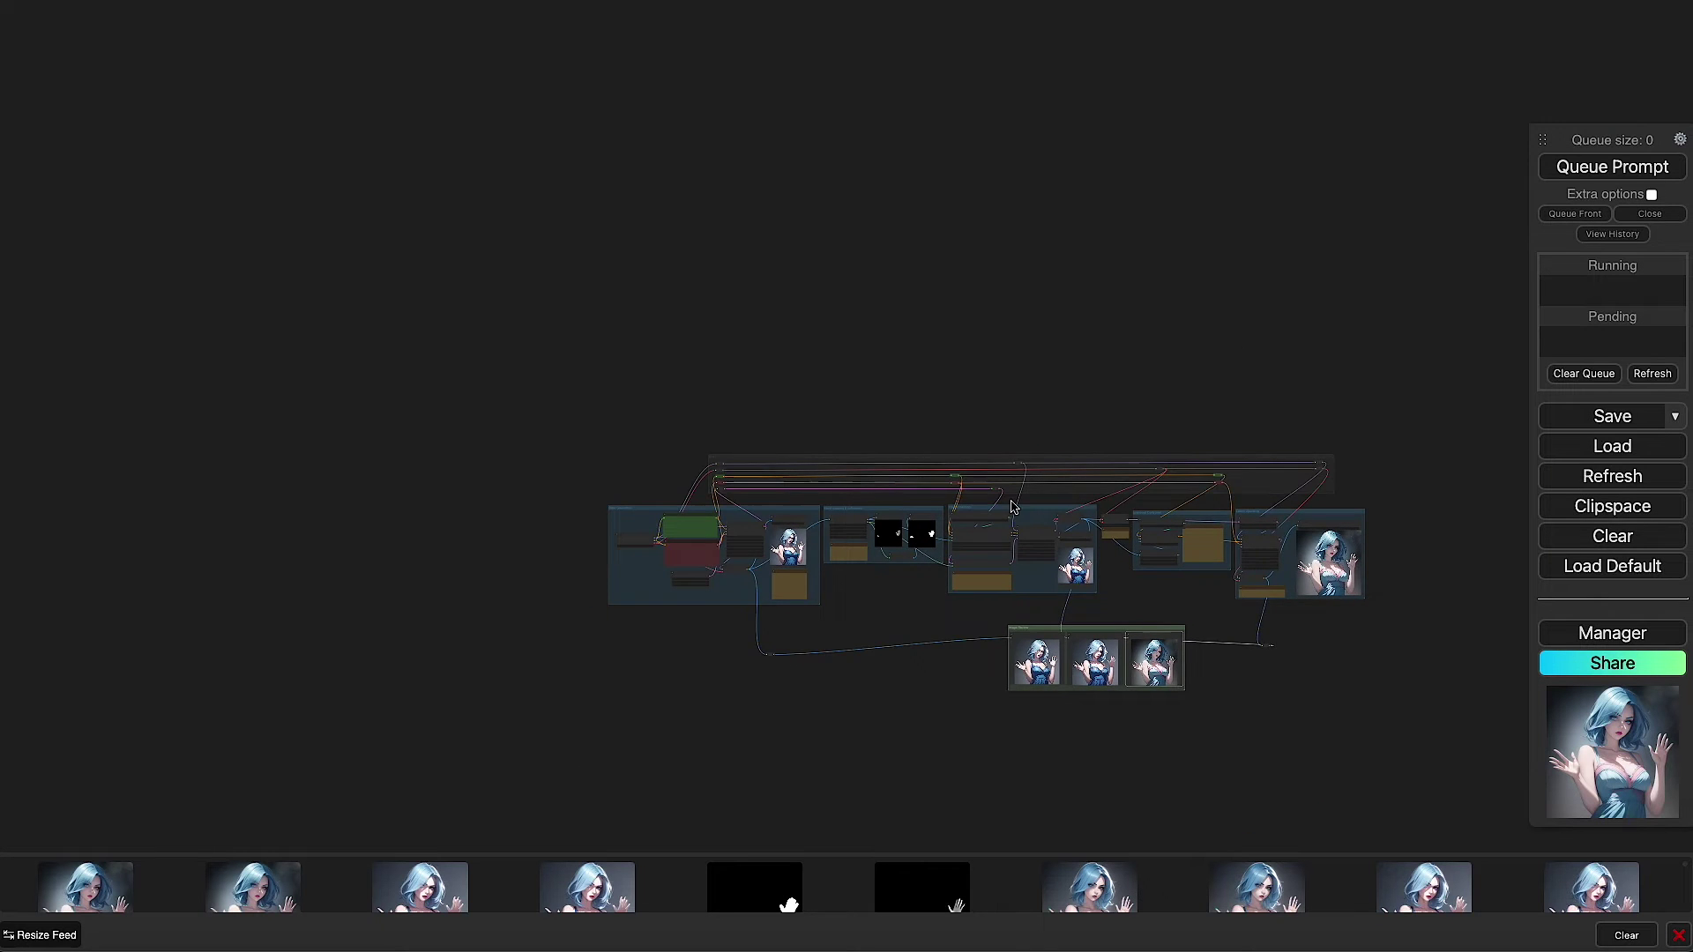
{"action": "scroll", "coordinate": [1012, 506], "scroll_direction": "up", "scroll_amount": 6}
{"action": "left_click_drag", "start_coordinate": [839, 237], "coordinate": [799, 179]}
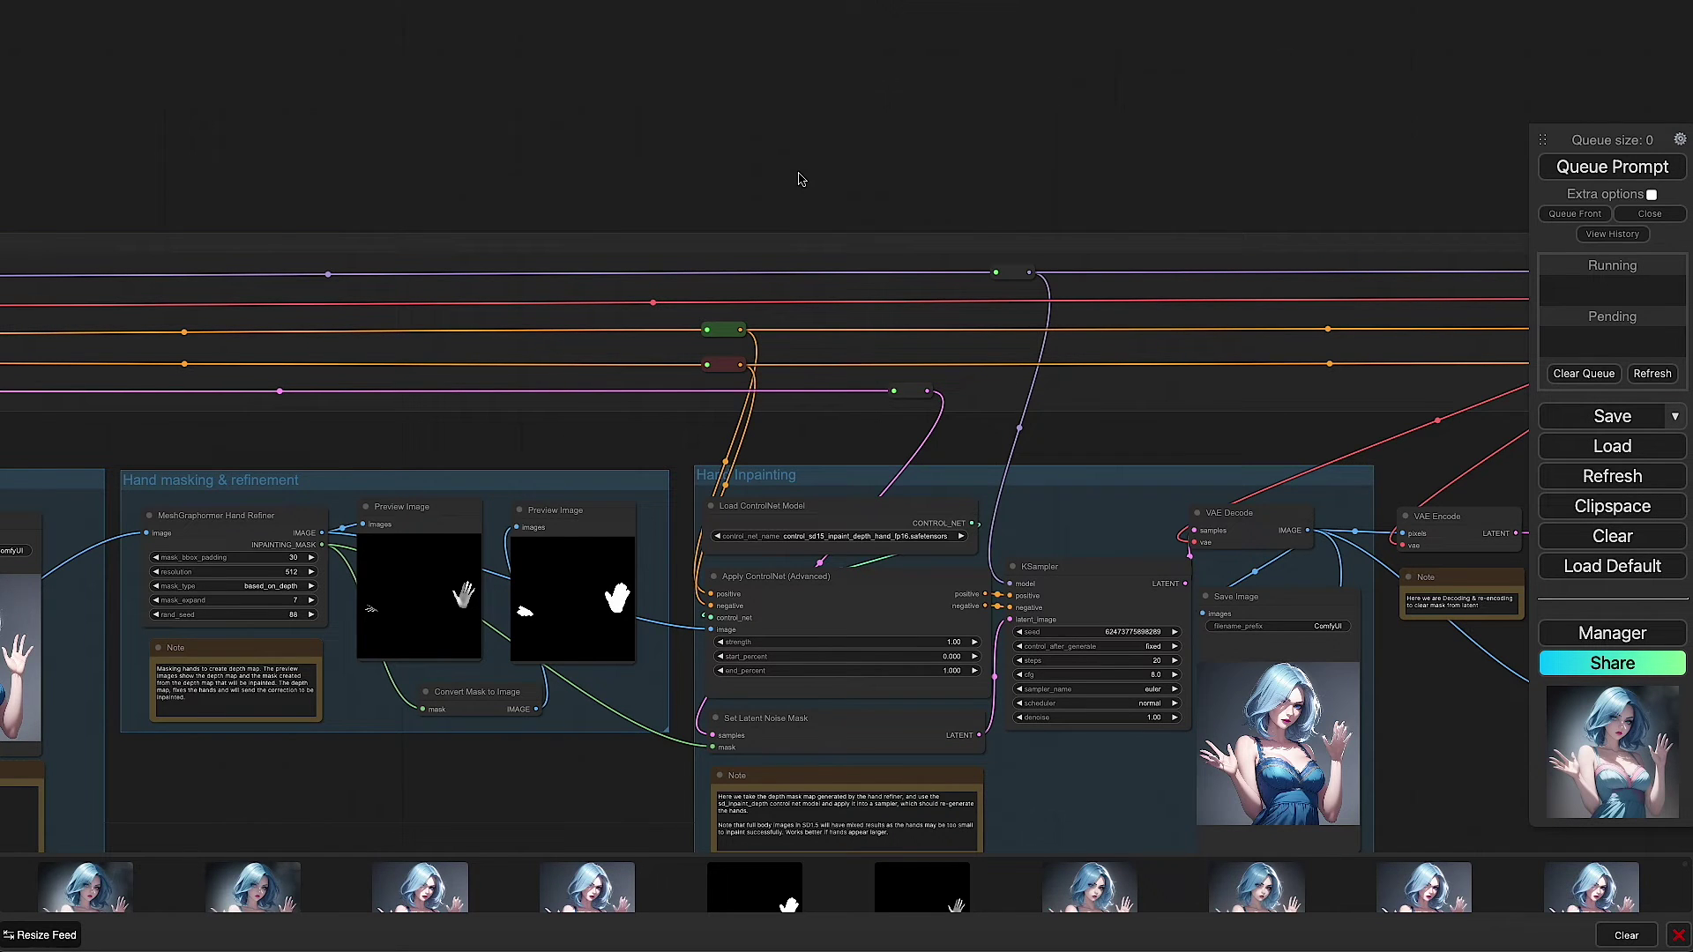
{"action": "scroll", "coordinate": [657, 132], "scroll_direction": "down", "scroll_amount": 6}
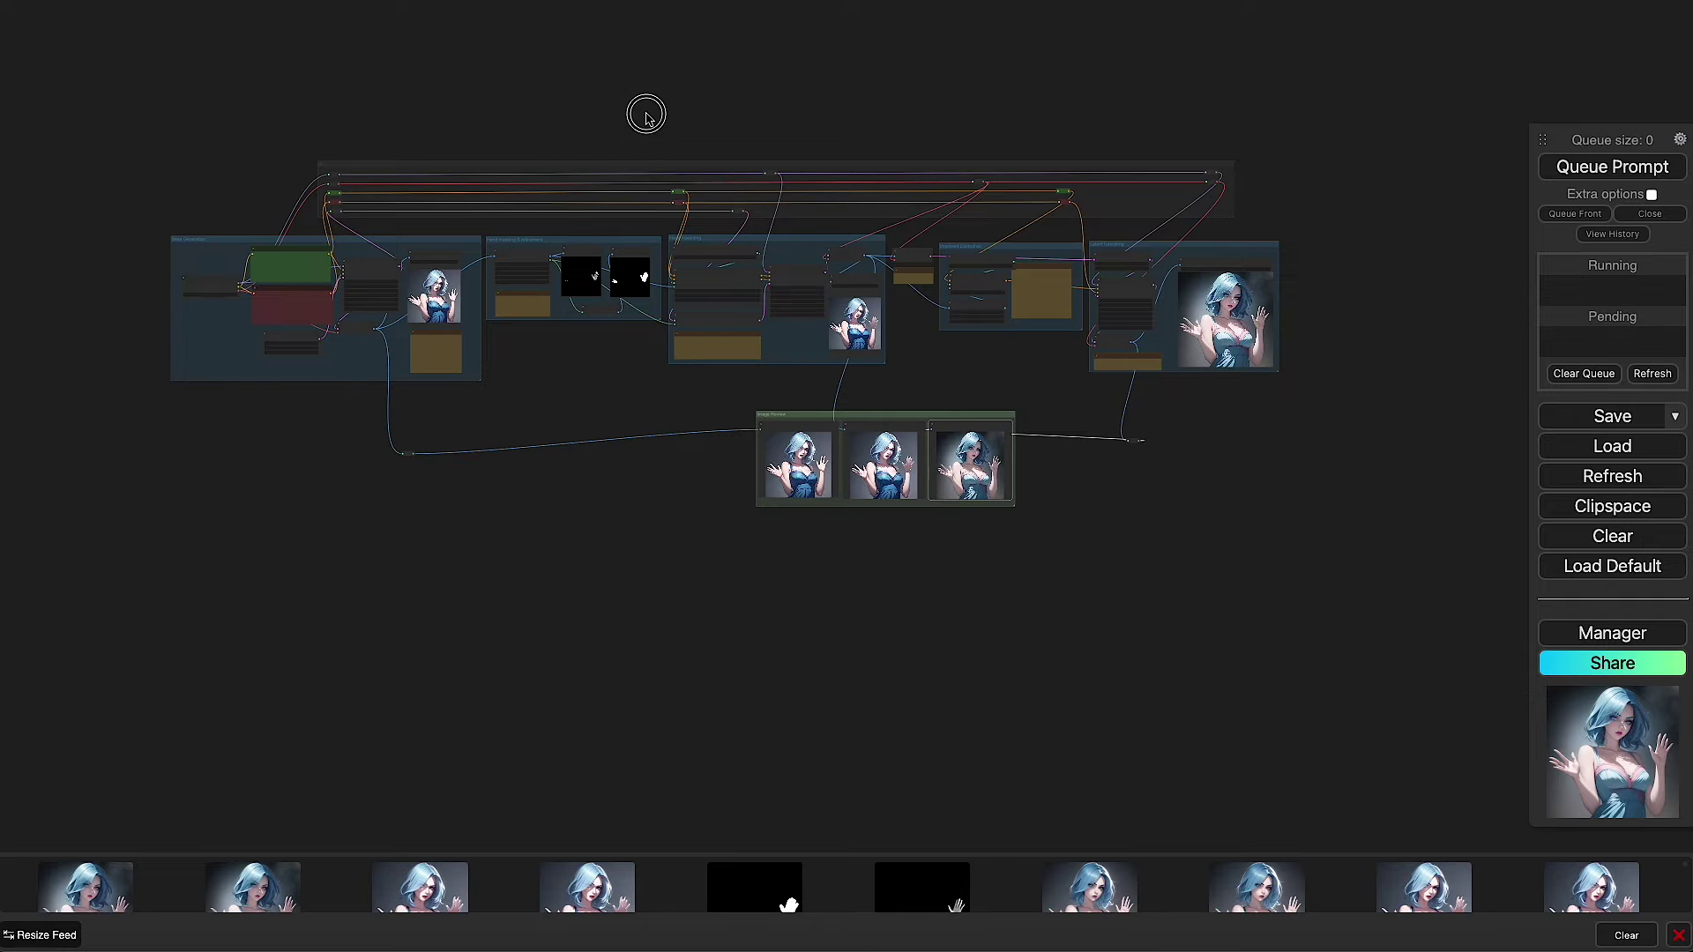
{"action": "left_click_drag", "start_coordinate": [646, 113], "coordinate": [648, 227]}
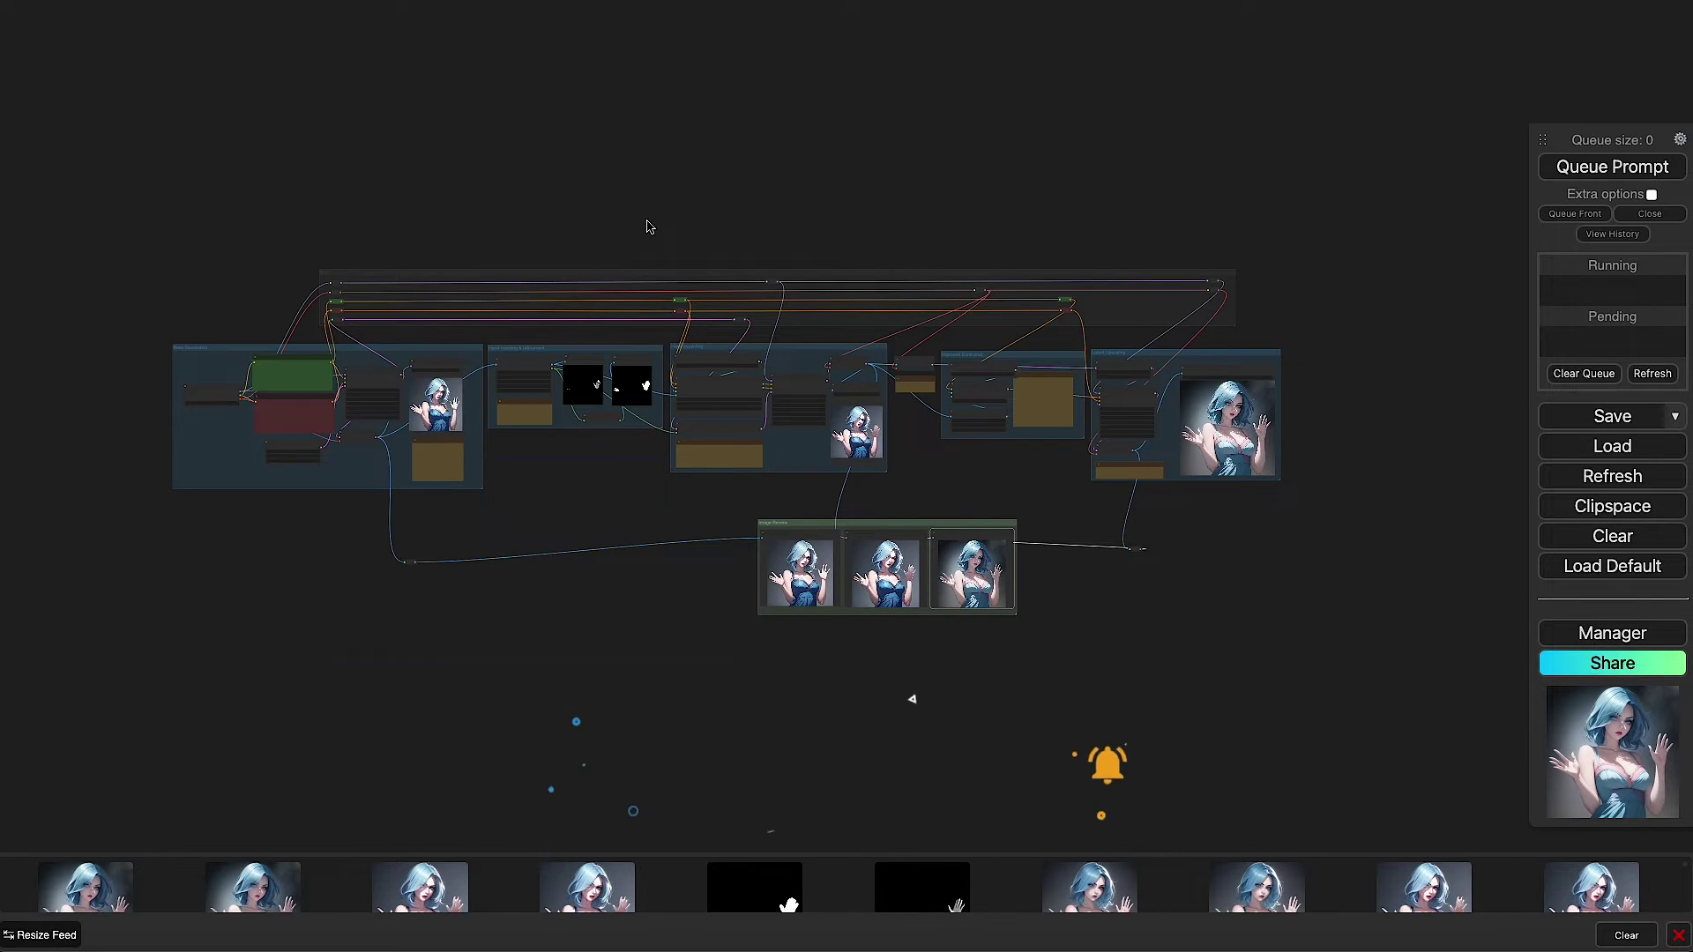
Step: Examine the Hand masking & refinement group: the MeshGraphormer Hand Refiner settings, the depth map preview and the inpainting mask preview
{"action": "scroll", "coordinate": [573, 417], "scroll_direction": "up", "scroll_amount": 10}
{"action": "scroll", "coordinate": [573, 417], "scroll_direction": "down", "scroll_amount": 2}
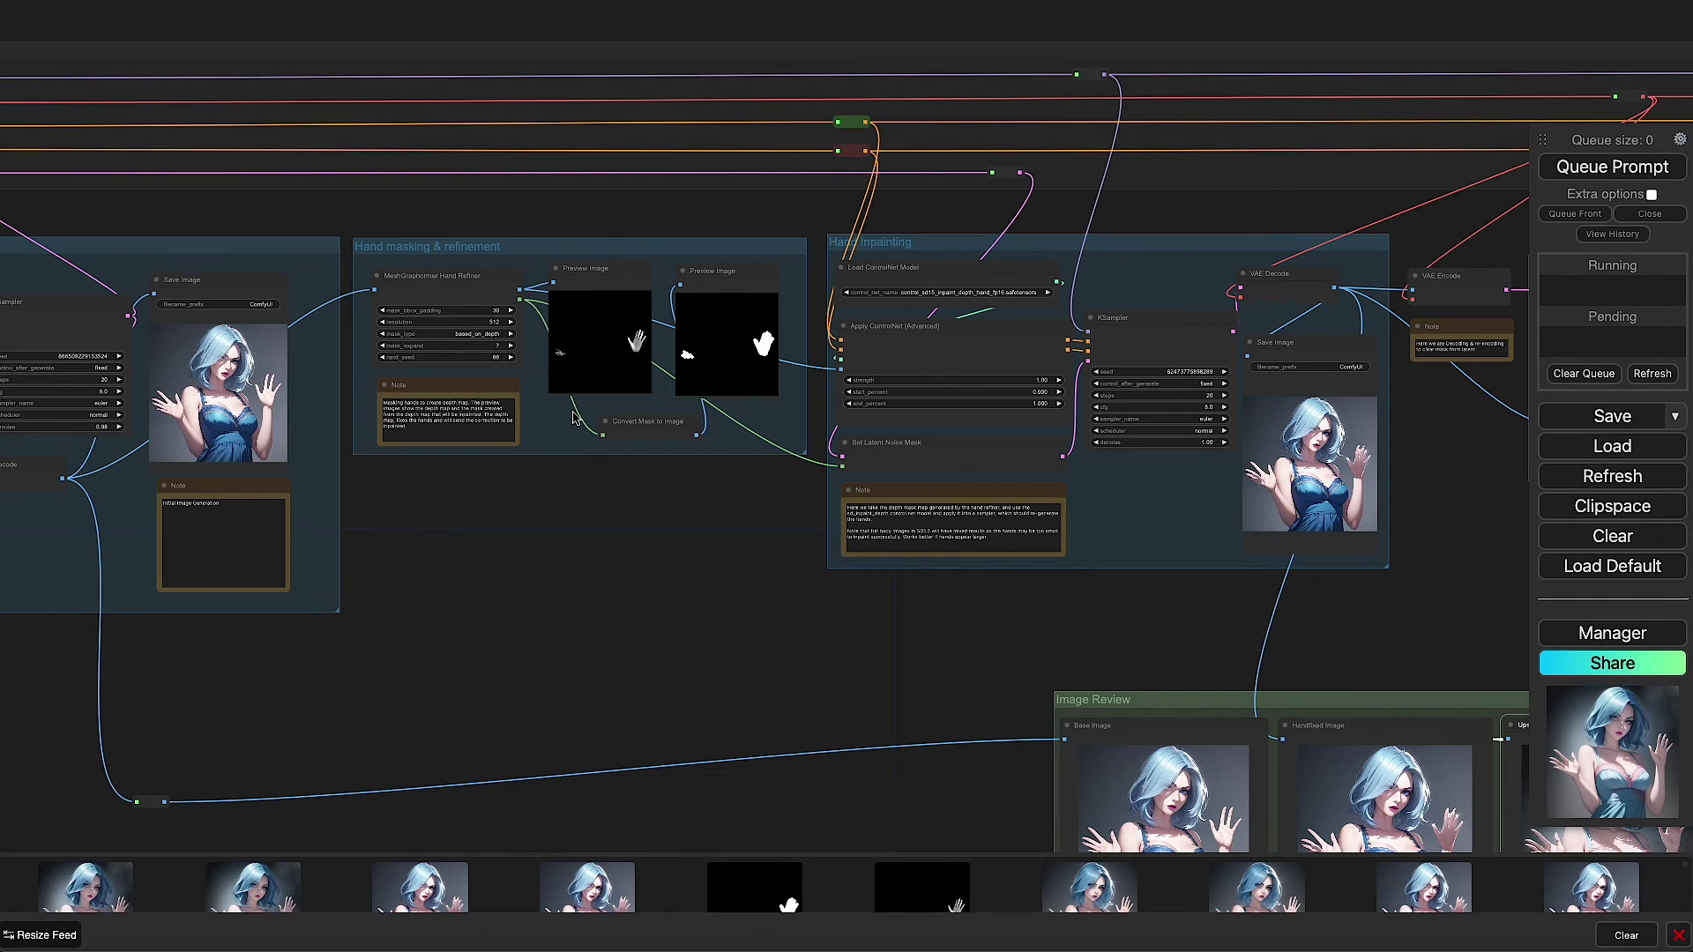
{"action": "scroll", "coordinate": [548, 454], "scroll_direction": "up", "scroll_amount": 8}
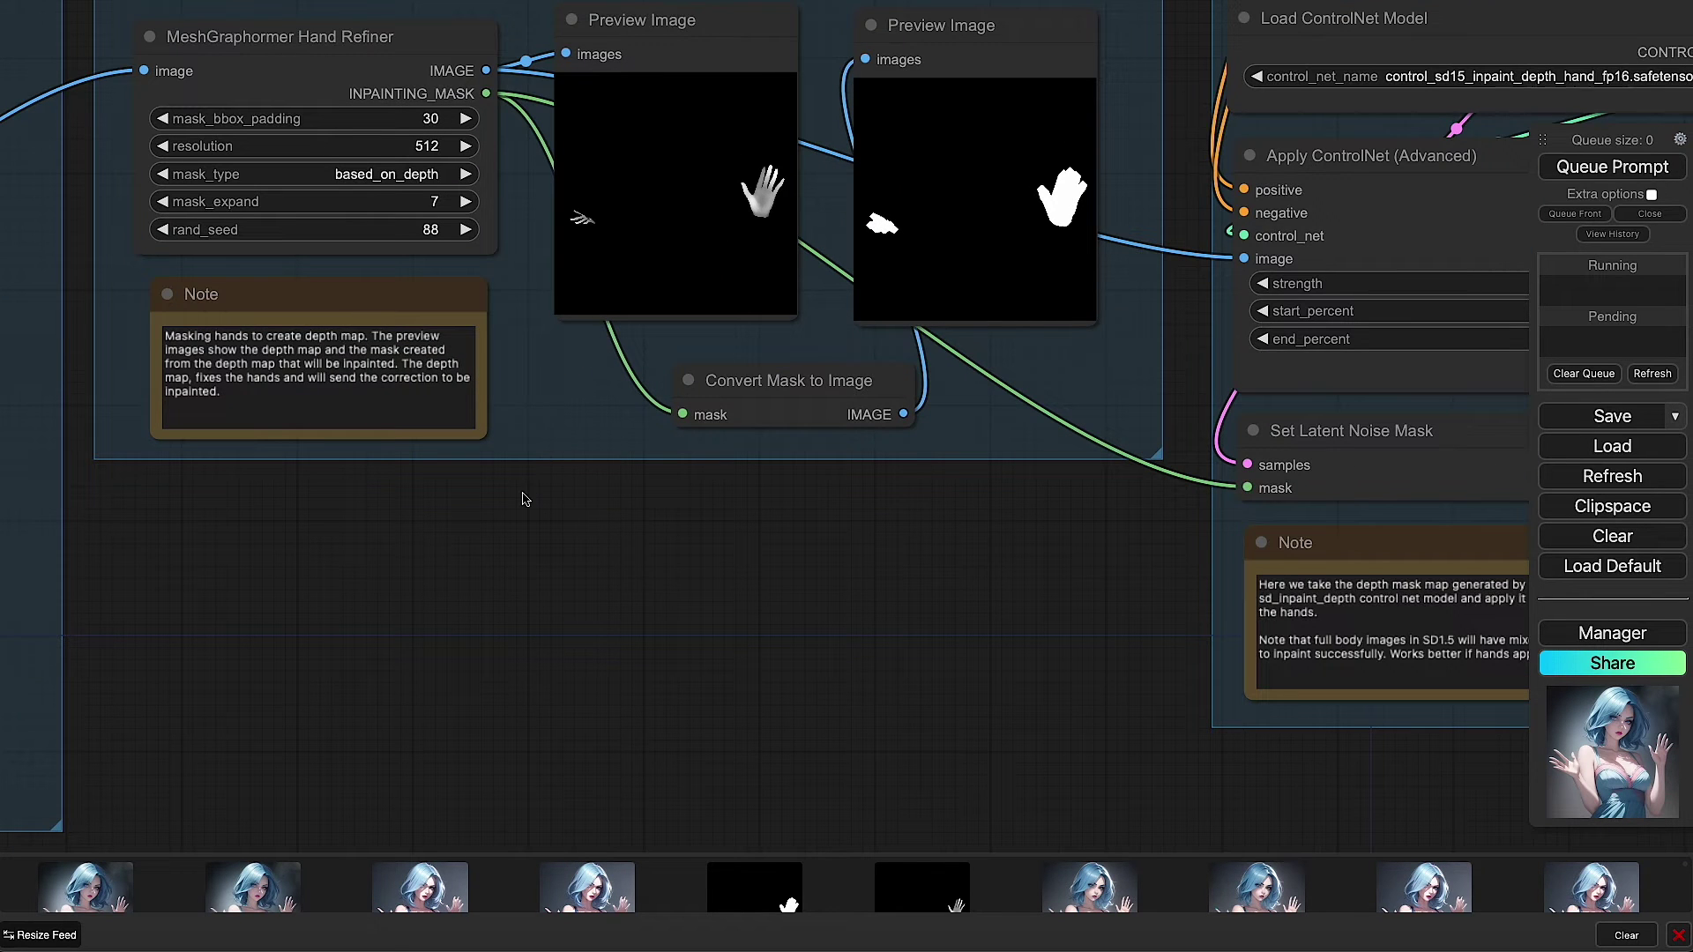
{"action": "left_click_drag", "start_coordinate": [503, 589], "coordinate": [511, 707]}
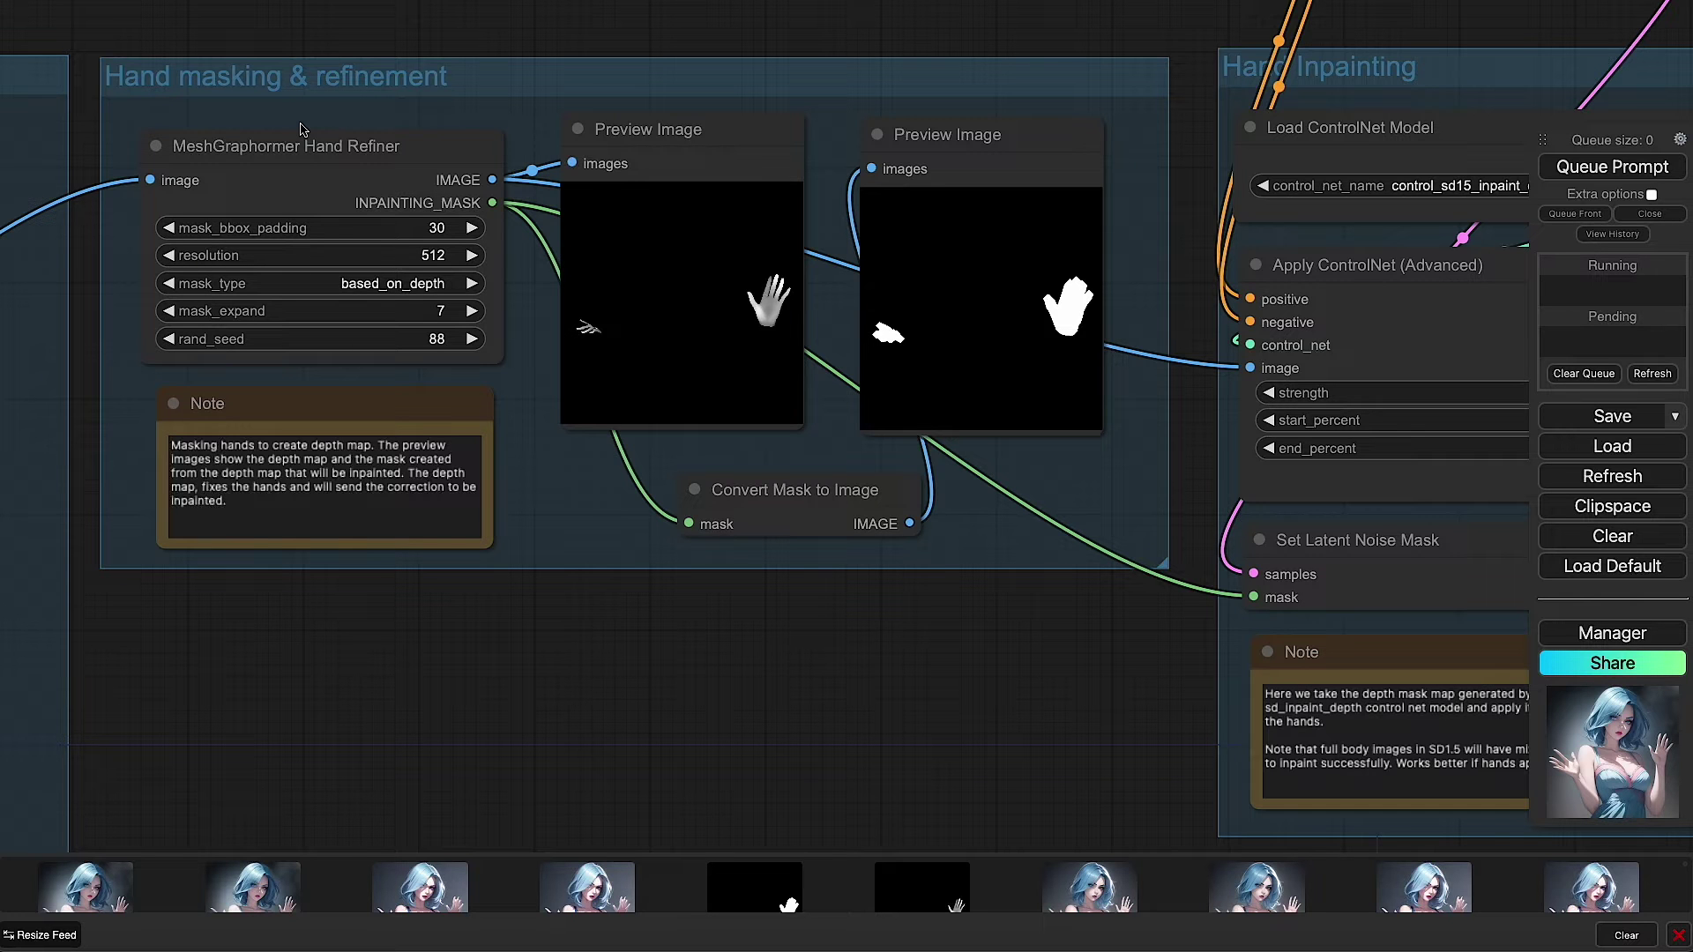
{"action": "left_click_drag", "start_coordinate": [273, 650], "coordinate": [702, 665]}
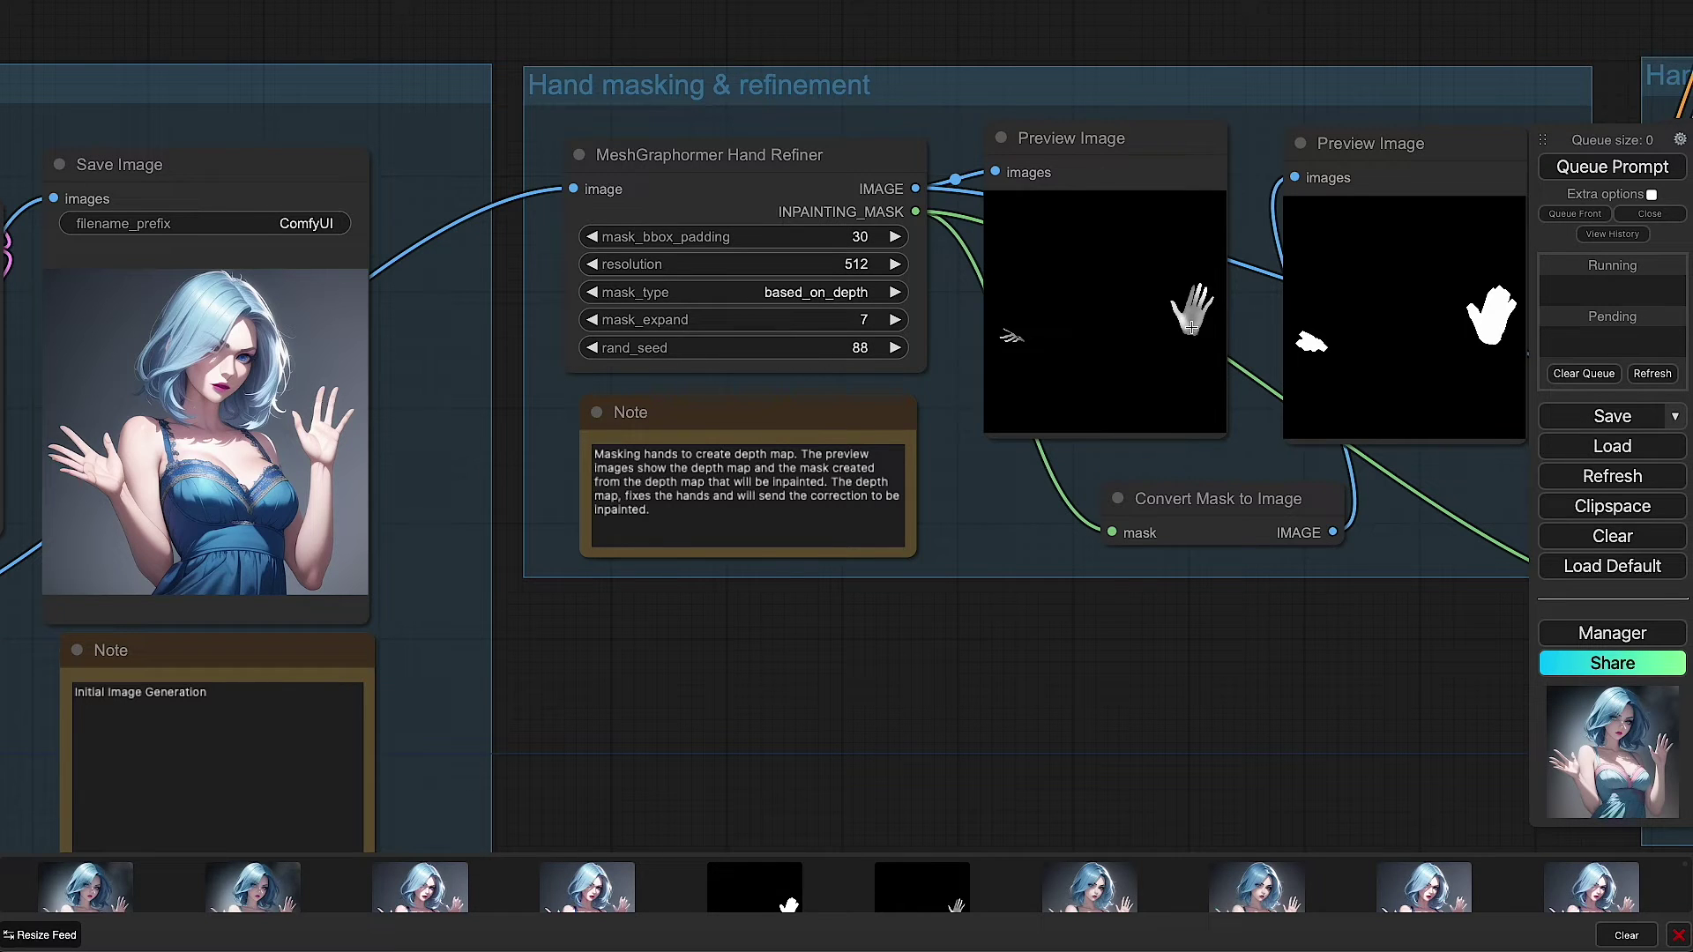
{"action": "scroll", "coordinate": [1191, 327], "scroll_direction": "up", "scroll_amount": 9}
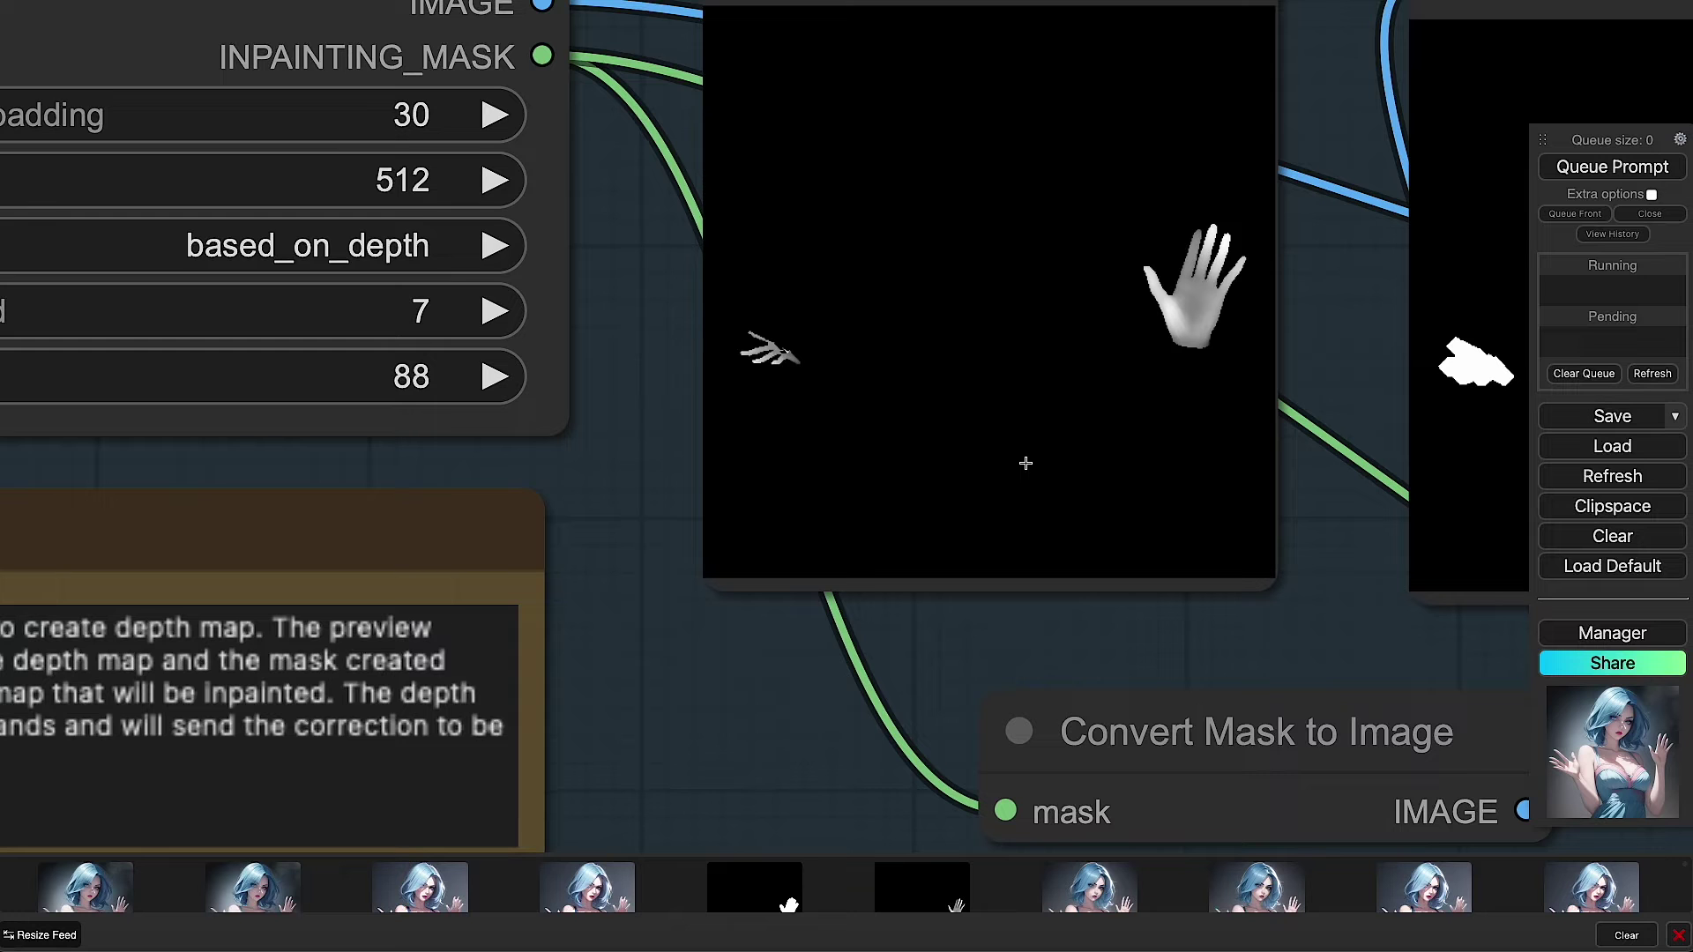
{"action": "scroll", "coordinate": [690, 672], "scroll_direction": "down", "scroll_amount": 5}
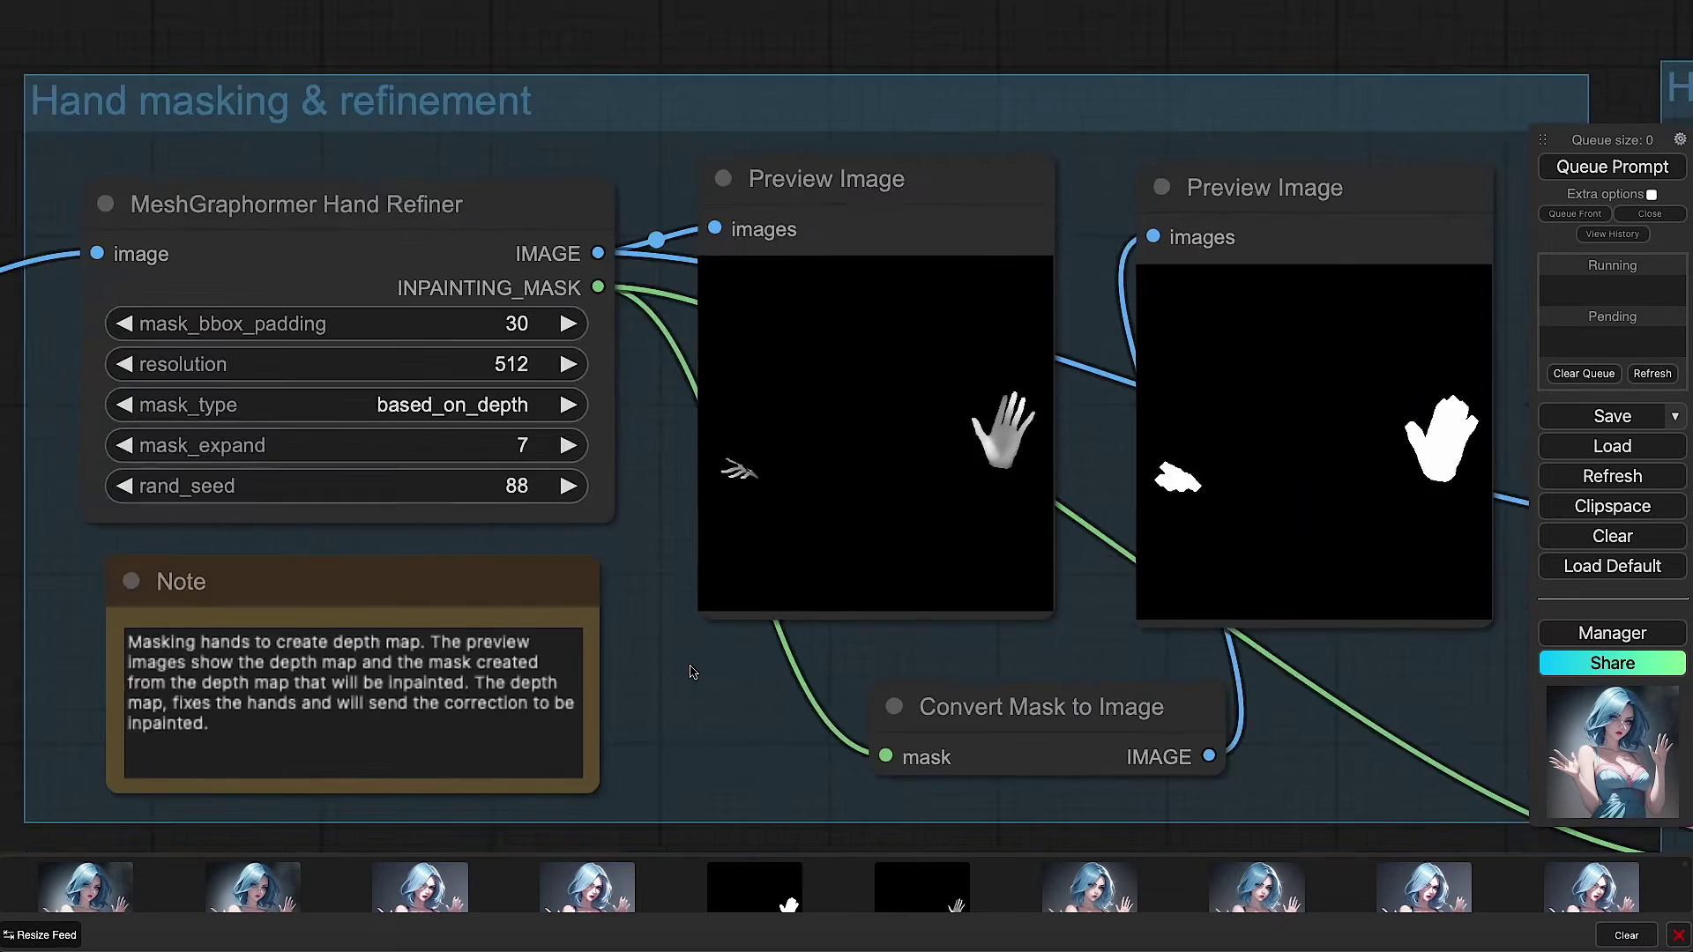
{"action": "scroll", "coordinate": [690, 672], "scroll_direction": "down", "scroll_amount": 3}
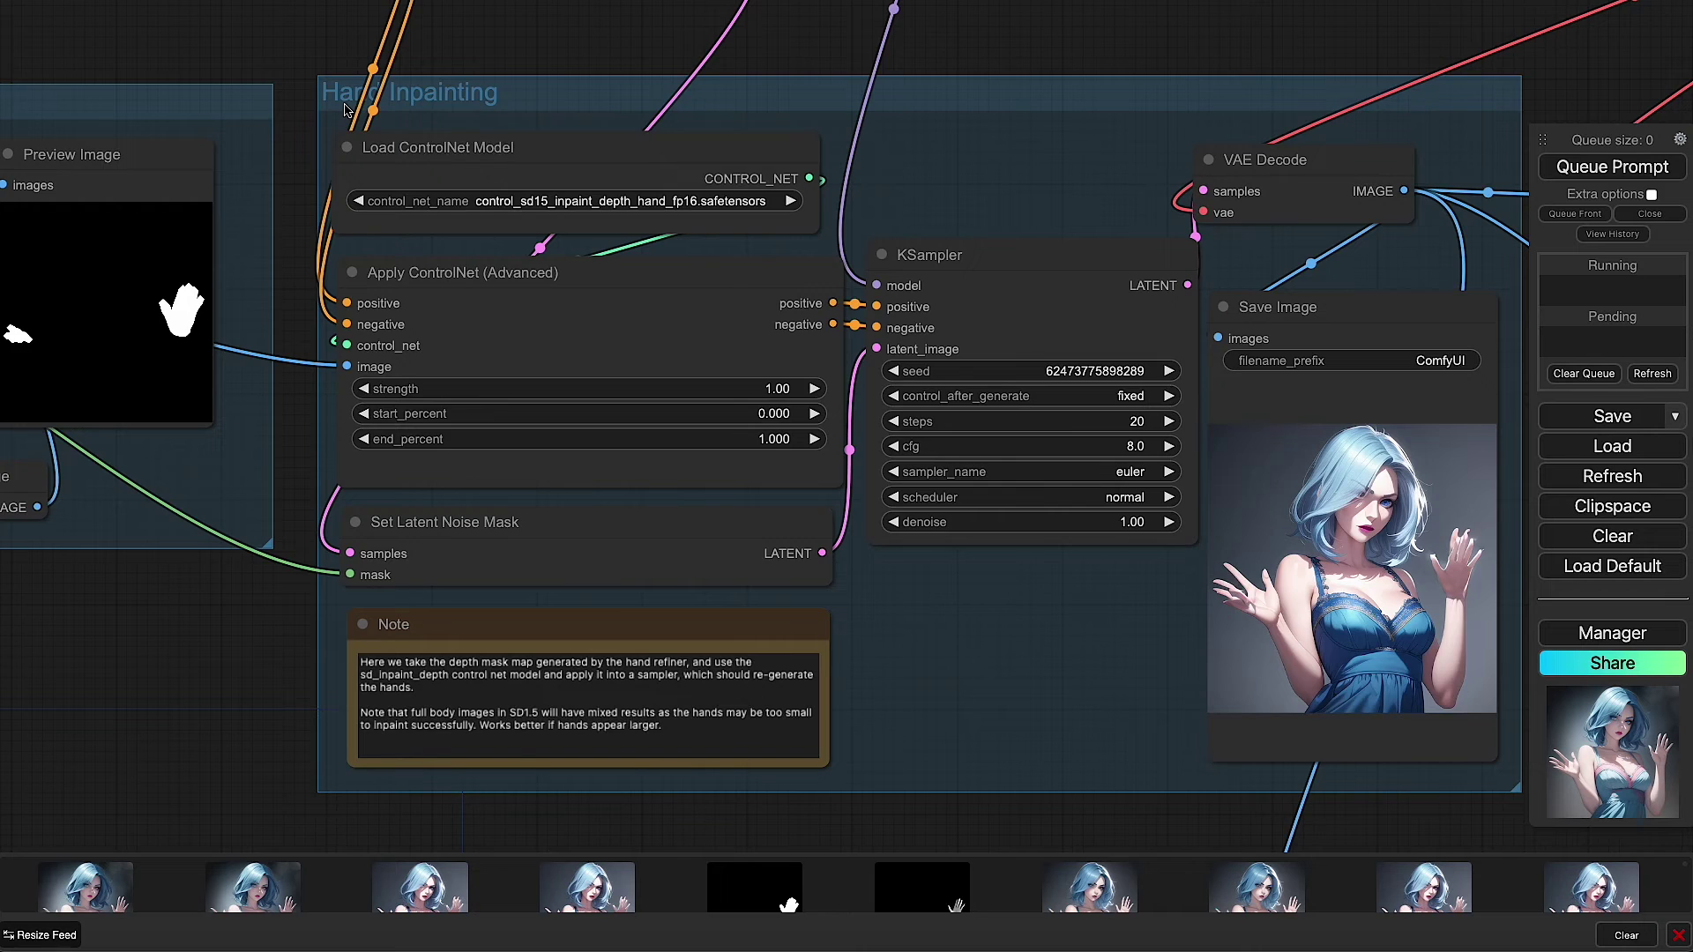
Step: Examine the Hand Inpainting group's ControlNet model loader, Apply ControlNet (Advanced) node and their incoming connections
{"action": "scroll", "coordinate": [362, 113], "scroll_direction": "down", "scroll_amount": 5}
{"action": "left_click_drag", "start_coordinate": [298, 48], "coordinate": [485, 173]}
{"action": "left_click_drag", "start_coordinate": [173, 250], "coordinate": [393, 214]}
{"action": "left_click_drag", "start_coordinate": [652, 222], "coordinate": [438, 190]}
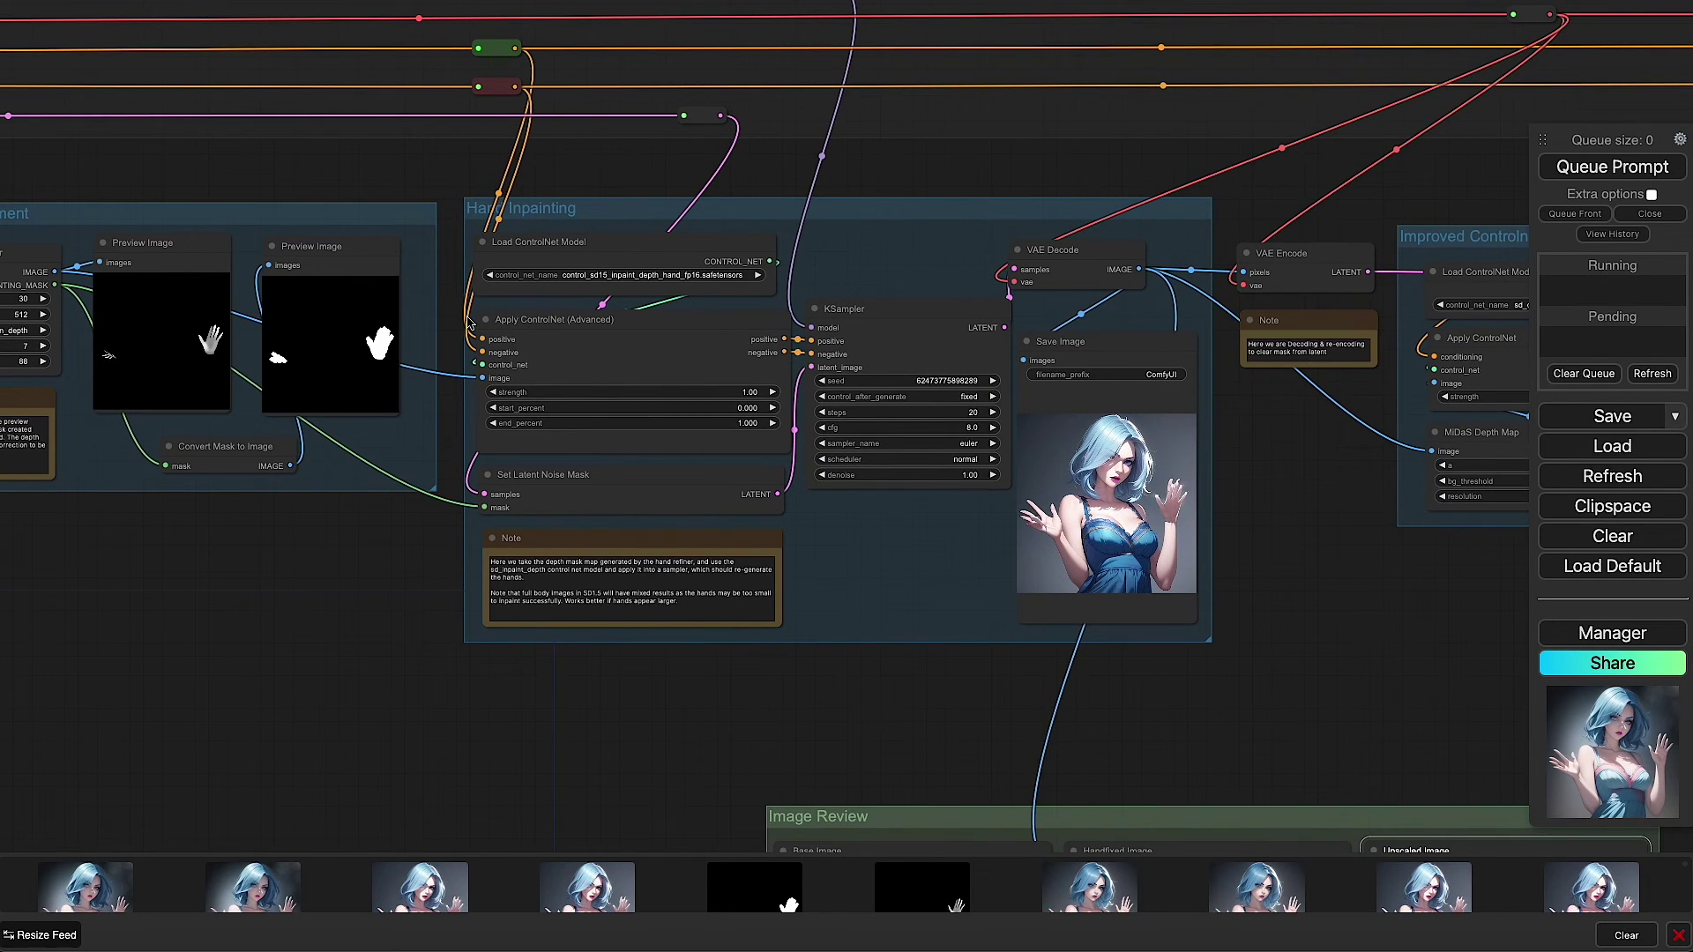
{"action": "scroll", "coordinate": [469, 323], "scroll_direction": "up", "scroll_amount": 8}
{"action": "scroll", "coordinate": [469, 322], "scroll_direction": "down", "scroll_amount": 9}
{"action": "scroll", "coordinate": [469, 323], "scroll_direction": "up", "scroll_amount": 1}
{"action": "left_click_drag", "start_coordinate": [607, 190], "coordinate": [492, 143]}
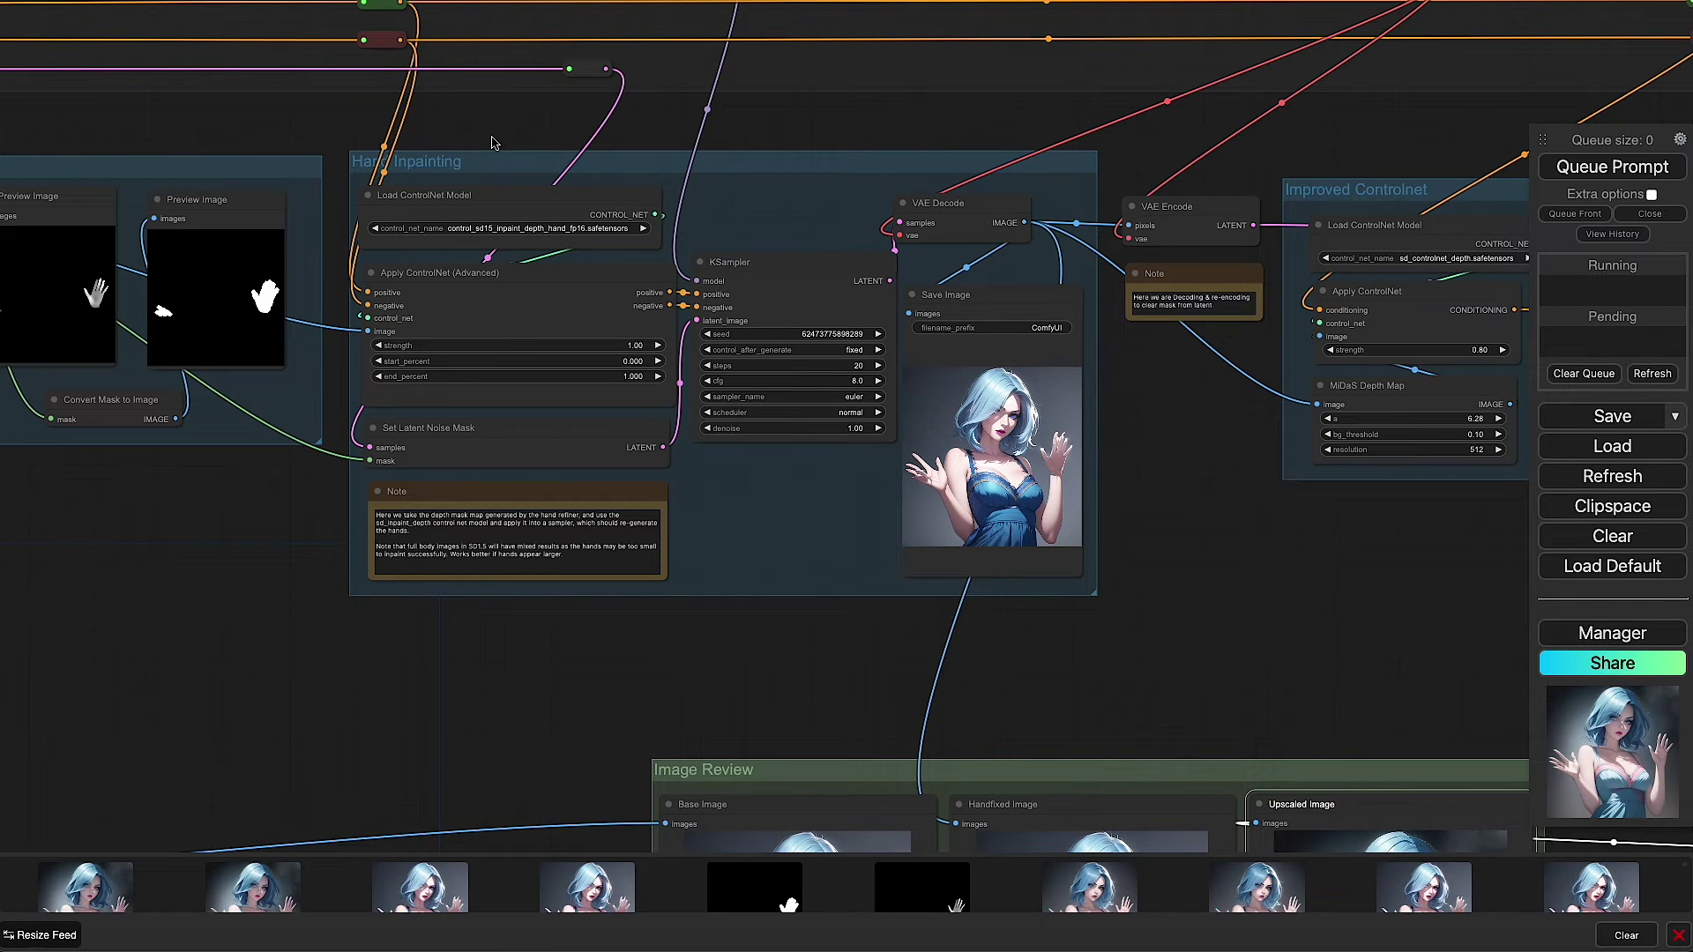
{"action": "scroll", "coordinate": [492, 143], "scroll_direction": "right", "scroll_amount": 2}
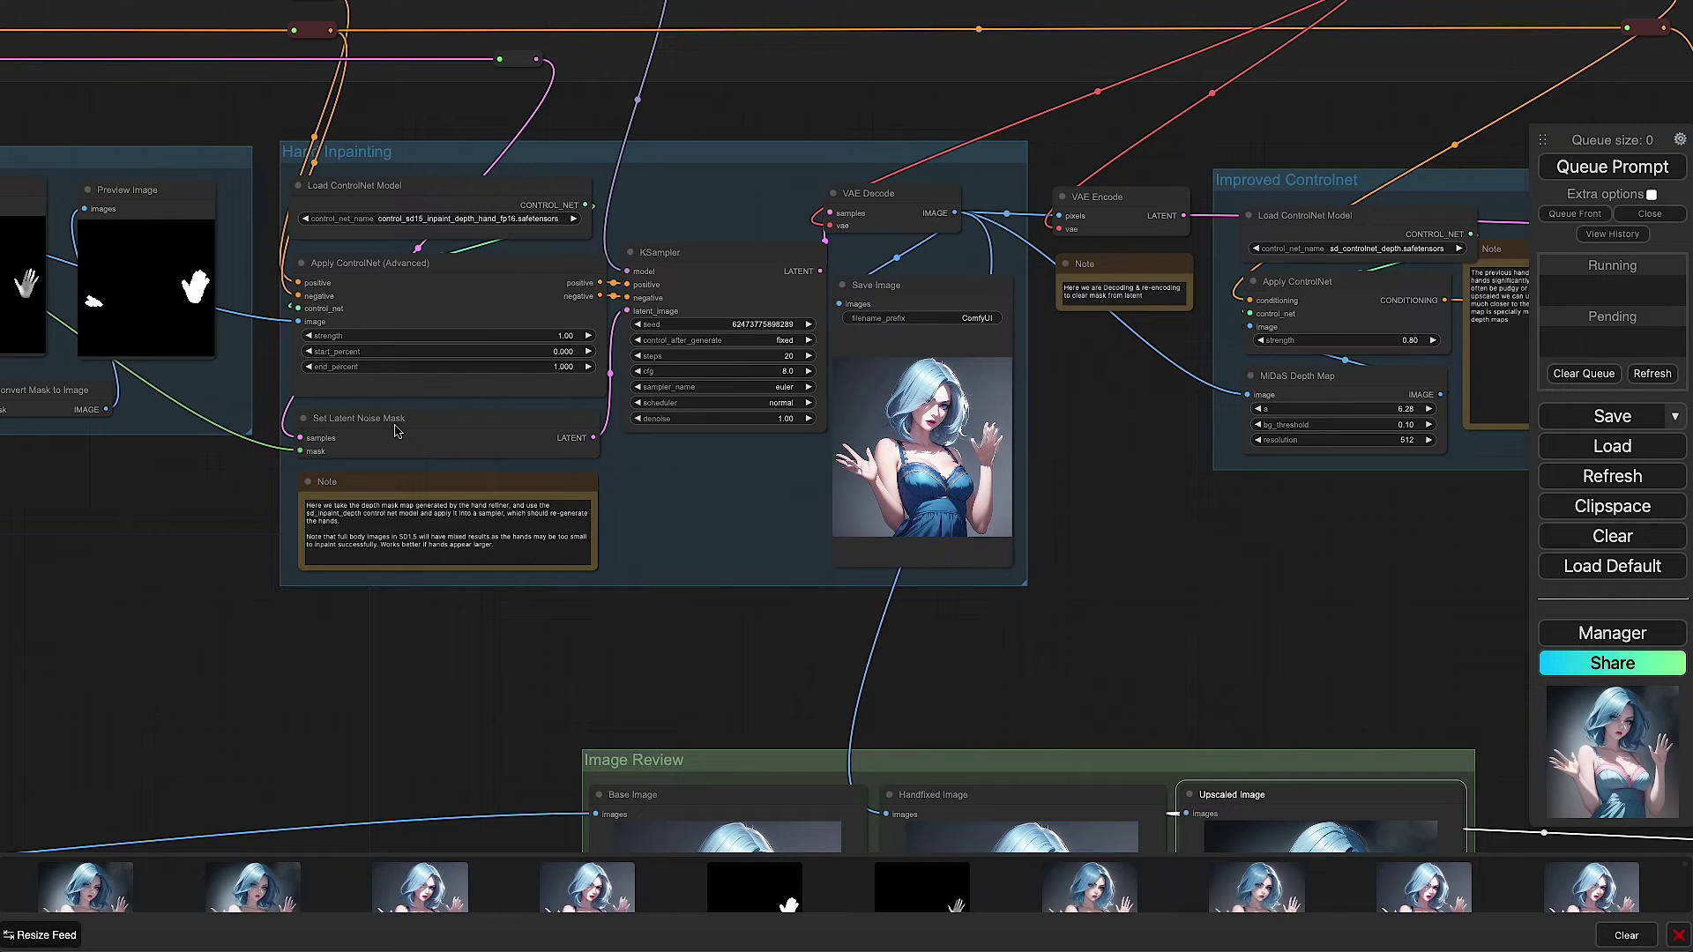
Step: Examine the Set Latent Noise Mask node and trace how the hand refiner's mask feeds it and the KSampler
{"action": "scroll", "coordinate": [359, 464], "scroll_direction": "up", "scroll_amount": 8}
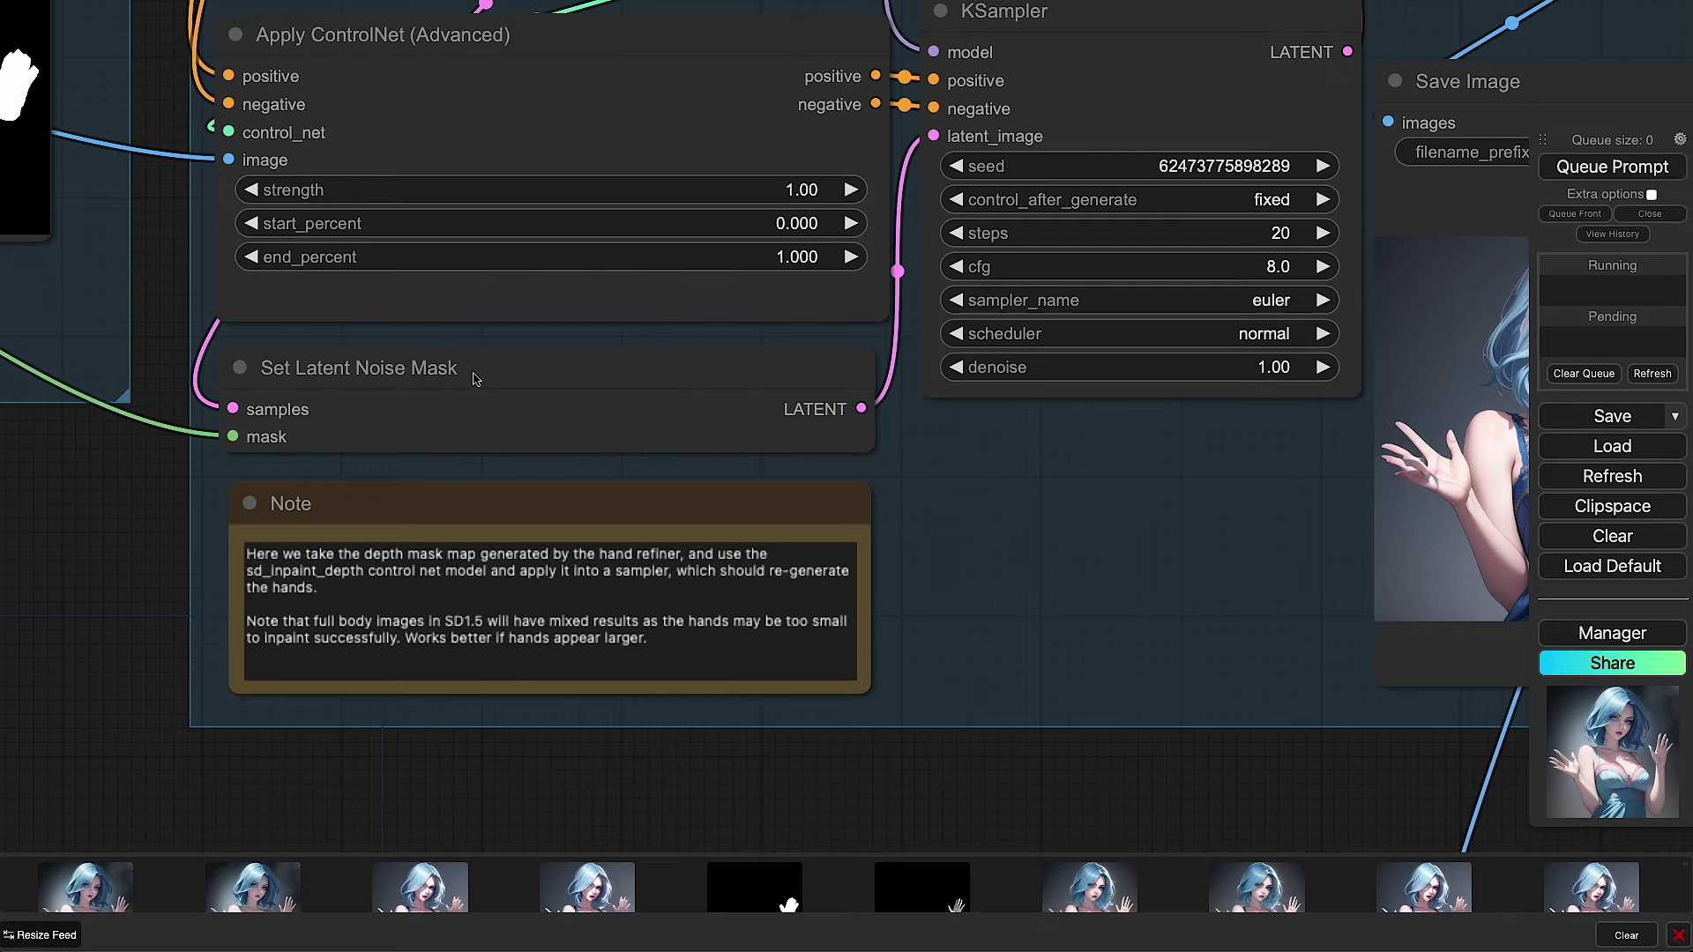
{"action": "left_click_drag", "start_coordinate": [137, 556], "coordinate": [300, 602]}
{"action": "scroll", "coordinate": [300, 602], "scroll_direction": "down", "scroll_amount": 3}
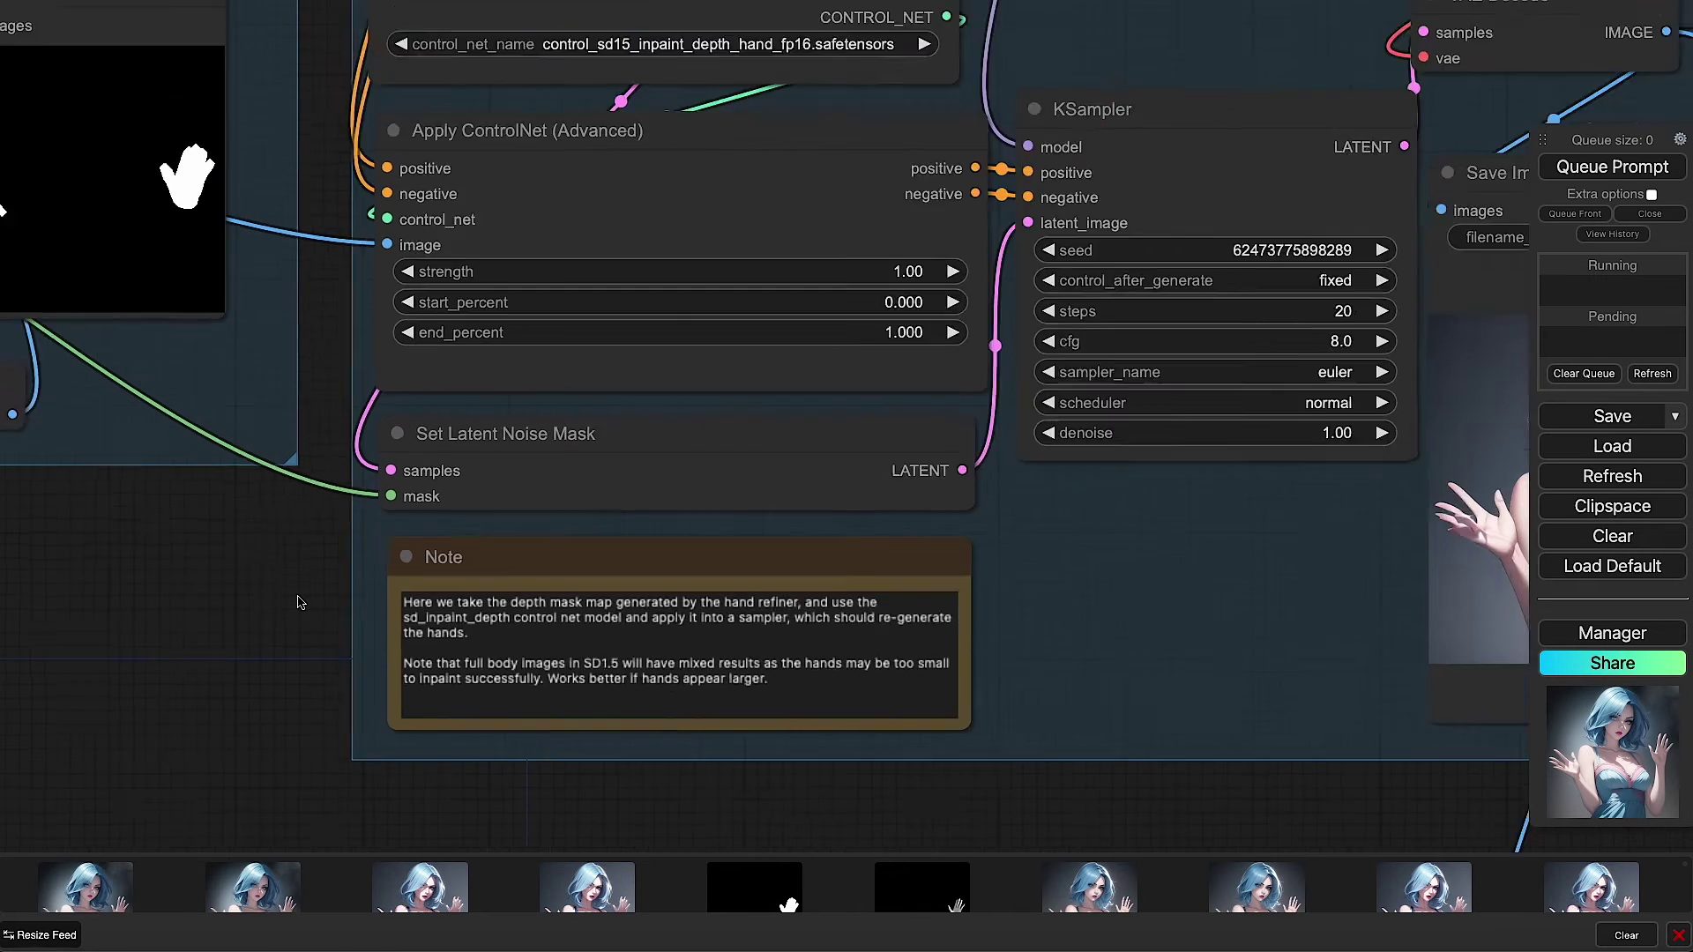
{"action": "scroll", "coordinate": [280, 616], "scroll_direction": "down", "scroll_amount": 5}
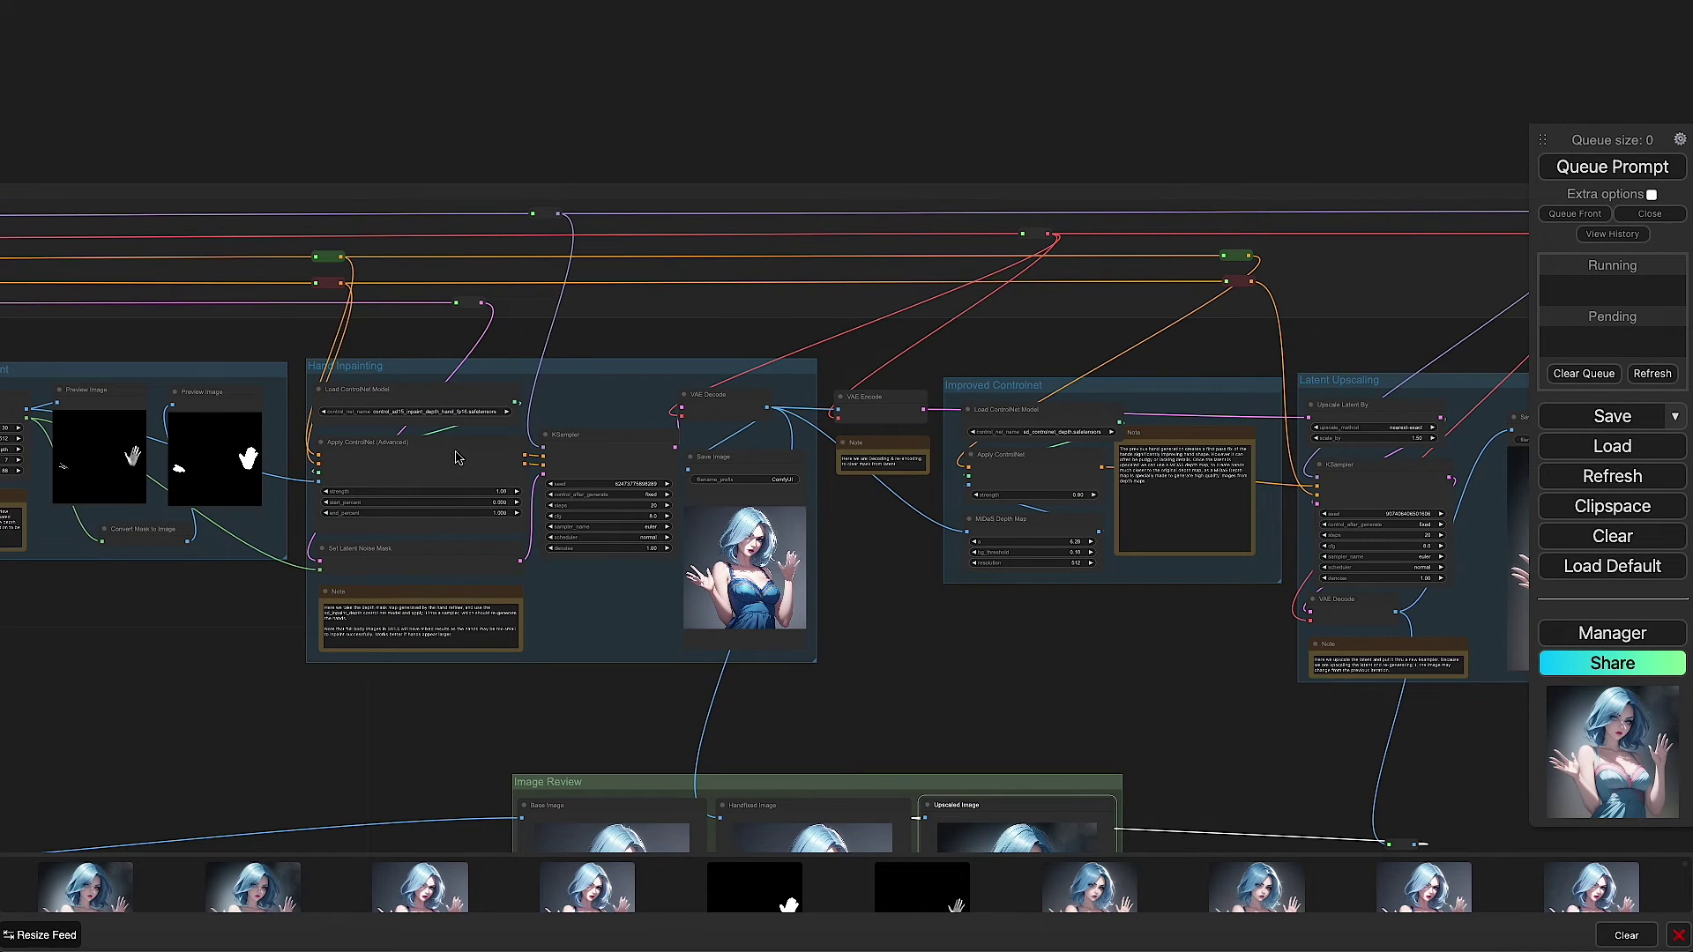
{"action": "left_click_drag", "start_coordinate": [181, 354], "coordinate": [782, 329]}
{"action": "scroll", "coordinate": [1066, 586], "scroll_direction": "up", "scroll_amount": 8}
{"action": "left_click_drag", "start_coordinate": [503, 627], "coordinate": [597, 643]}
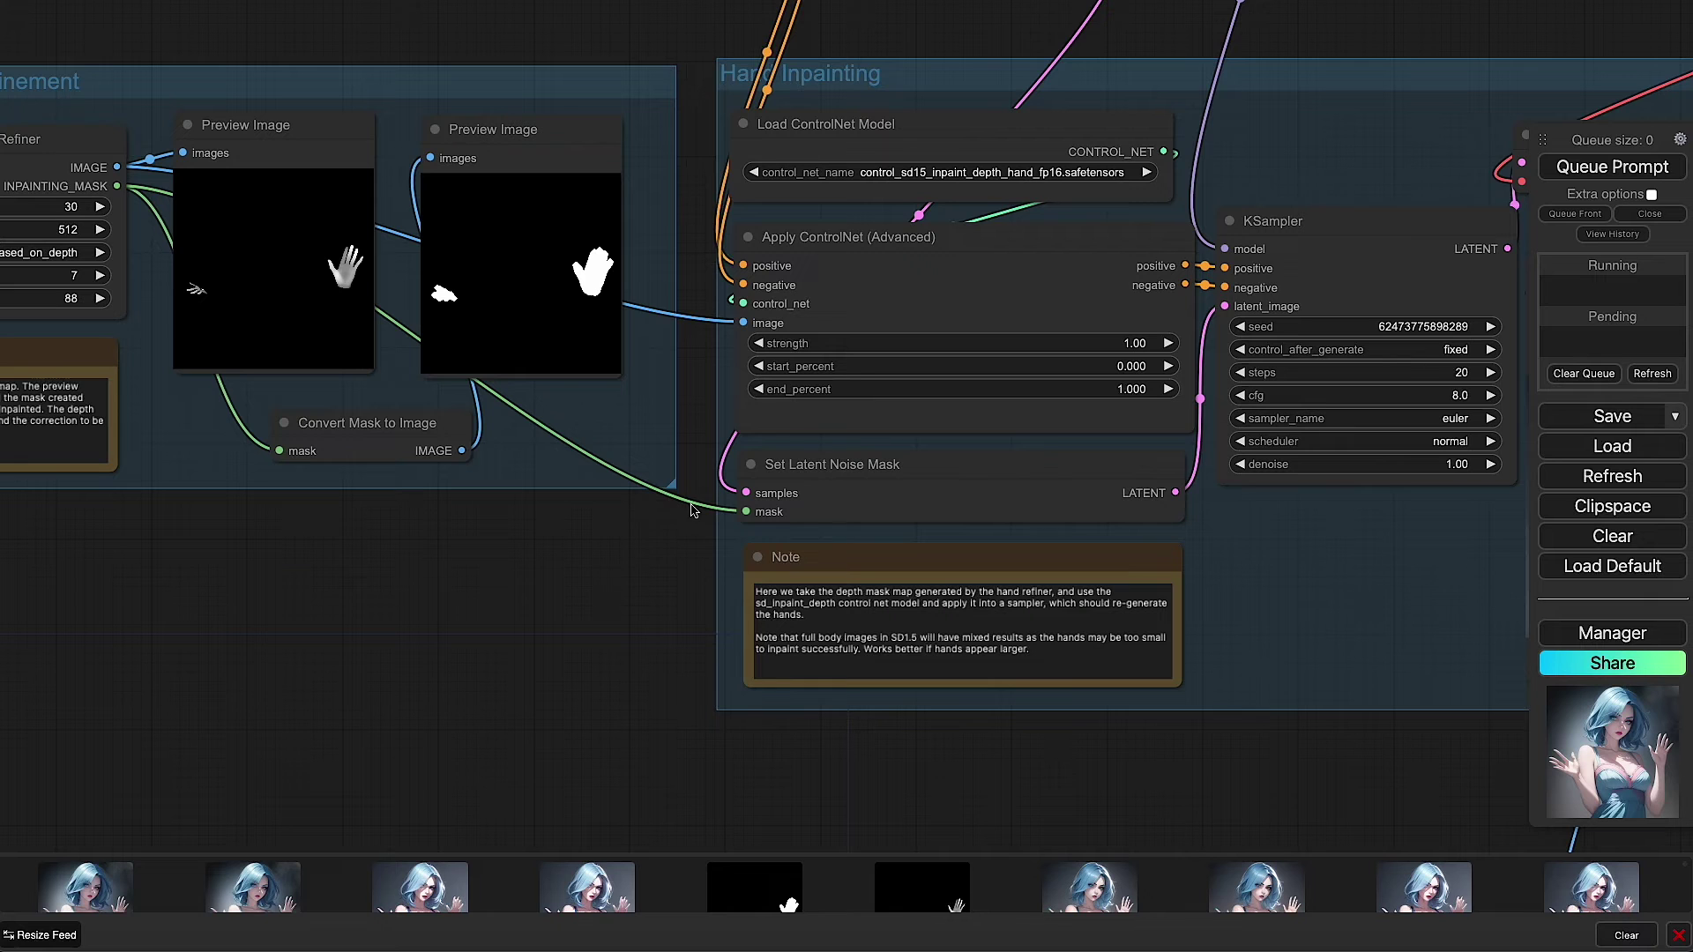
{"action": "left_click_drag", "start_coordinate": [651, 608], "coordinate": [296, 616]}
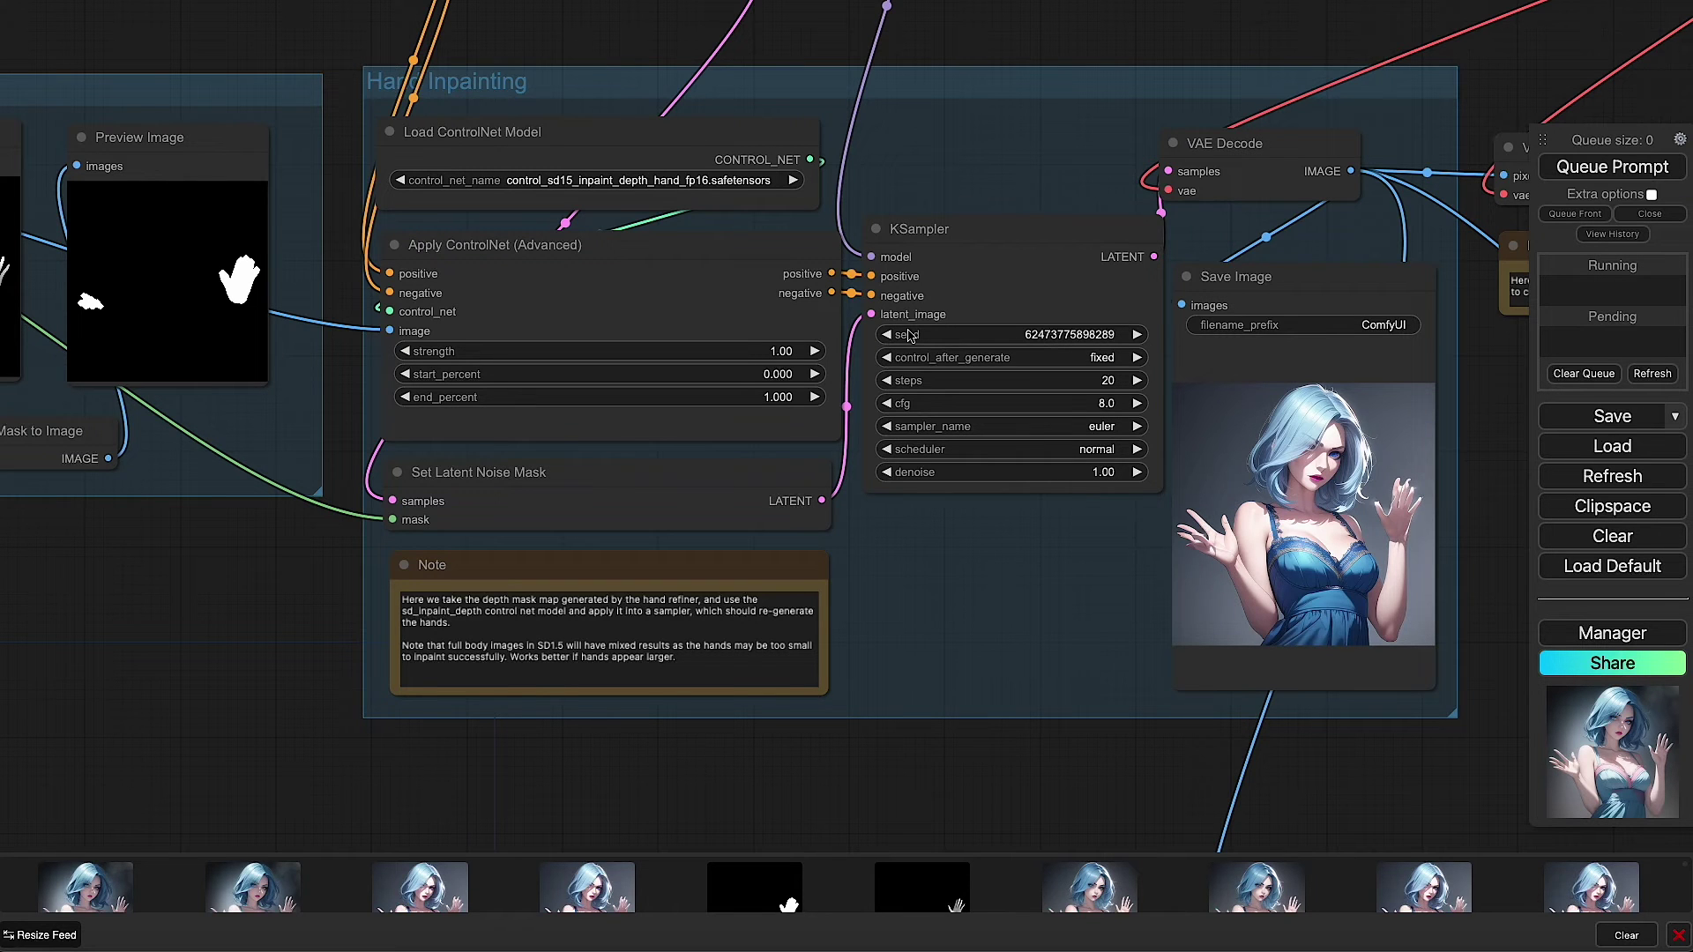
Step: Follow the inpainted result through VAE Decode and VAE Encode, and examine the Improved Controlnet group with its MiDaS Depth Map
{"action": "left_click_drag", "start_coordinate": [1109, 298], "coordinate": [535, 350]}
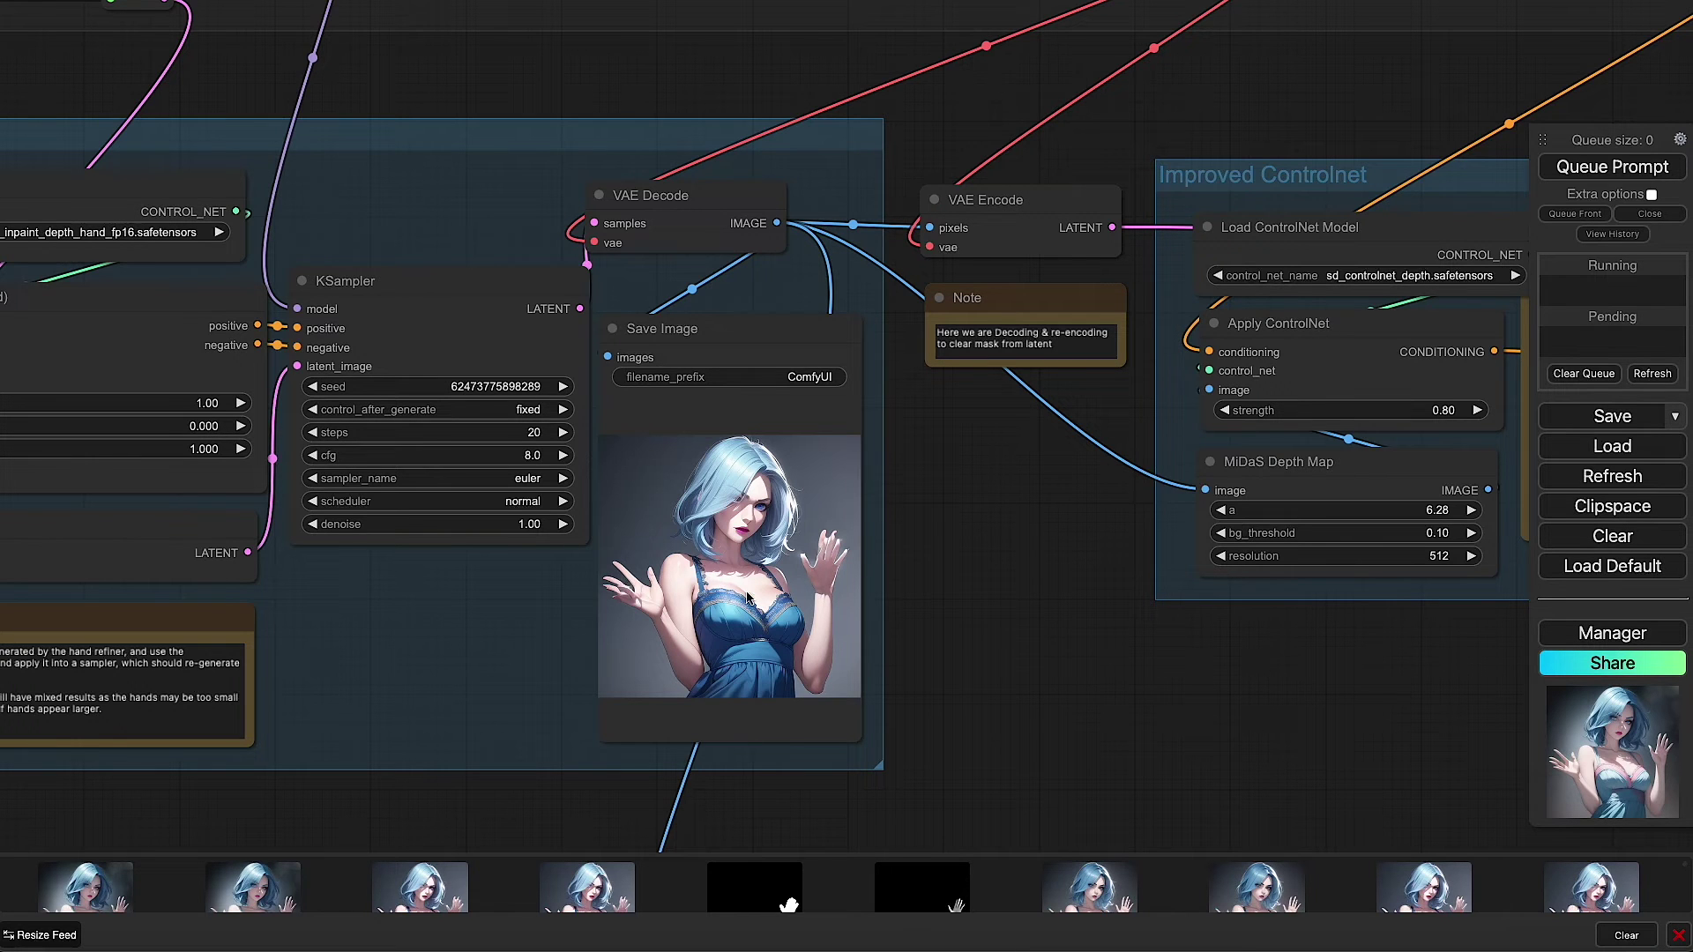
{"action": "left_click_drag", "start_coordinate": [943, 638], "coordinate": [737, 680]}
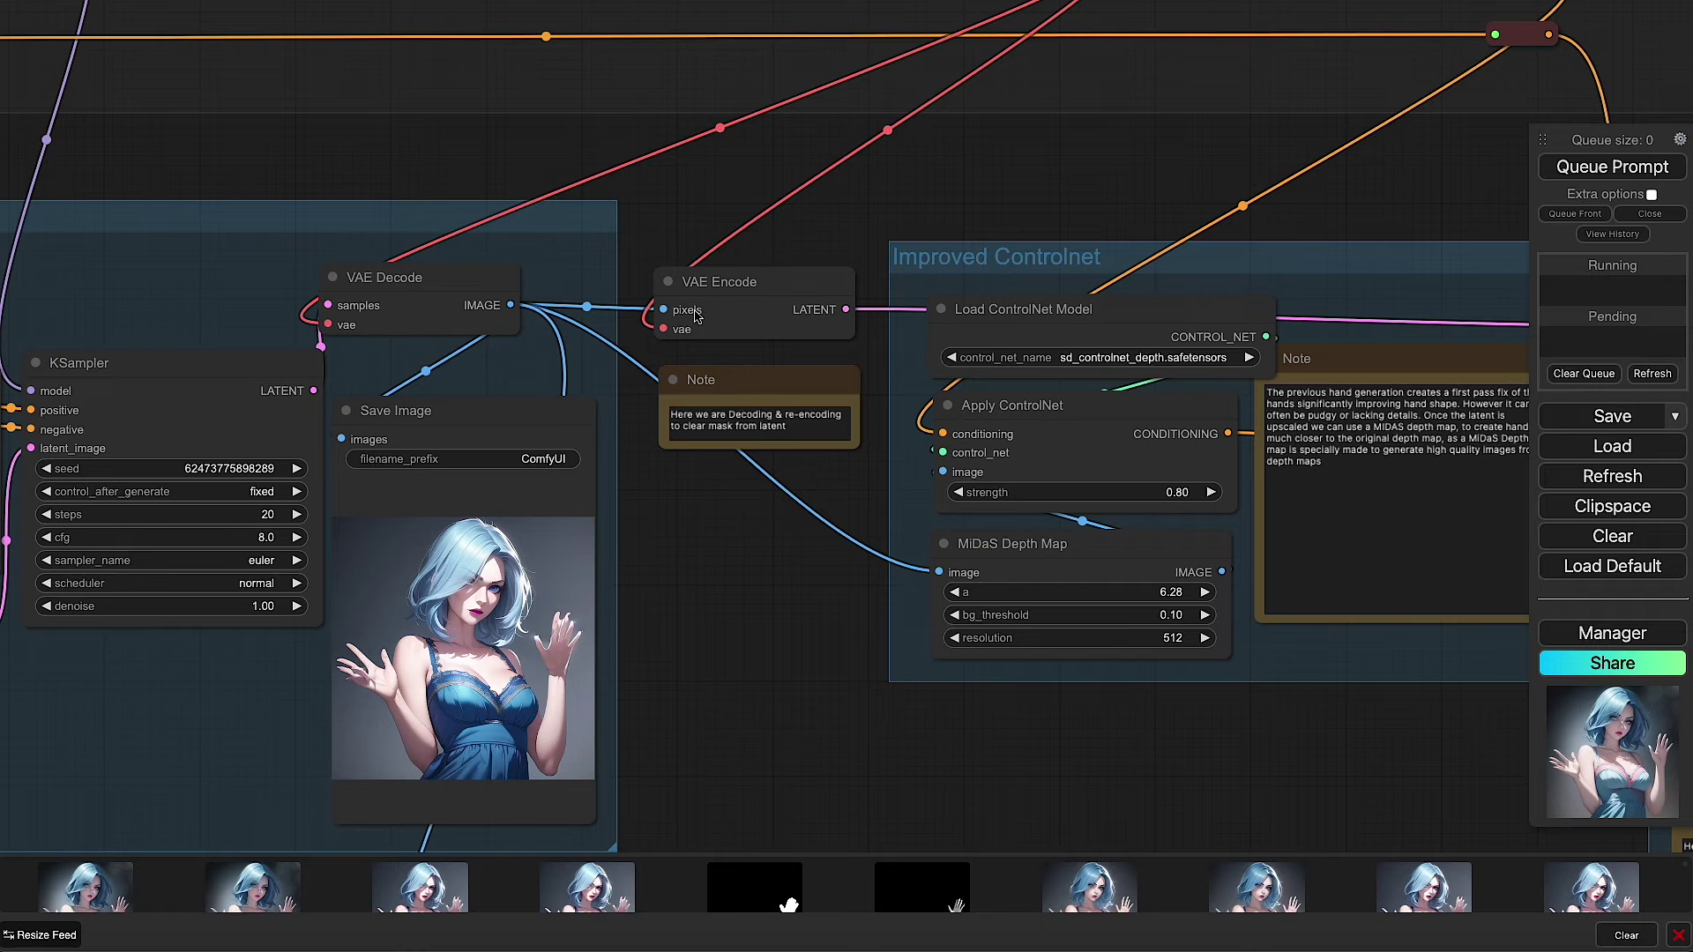
{"action": "left_click_drag", "start_coordinate": [697, 315], "coordinate": [478, 297]}
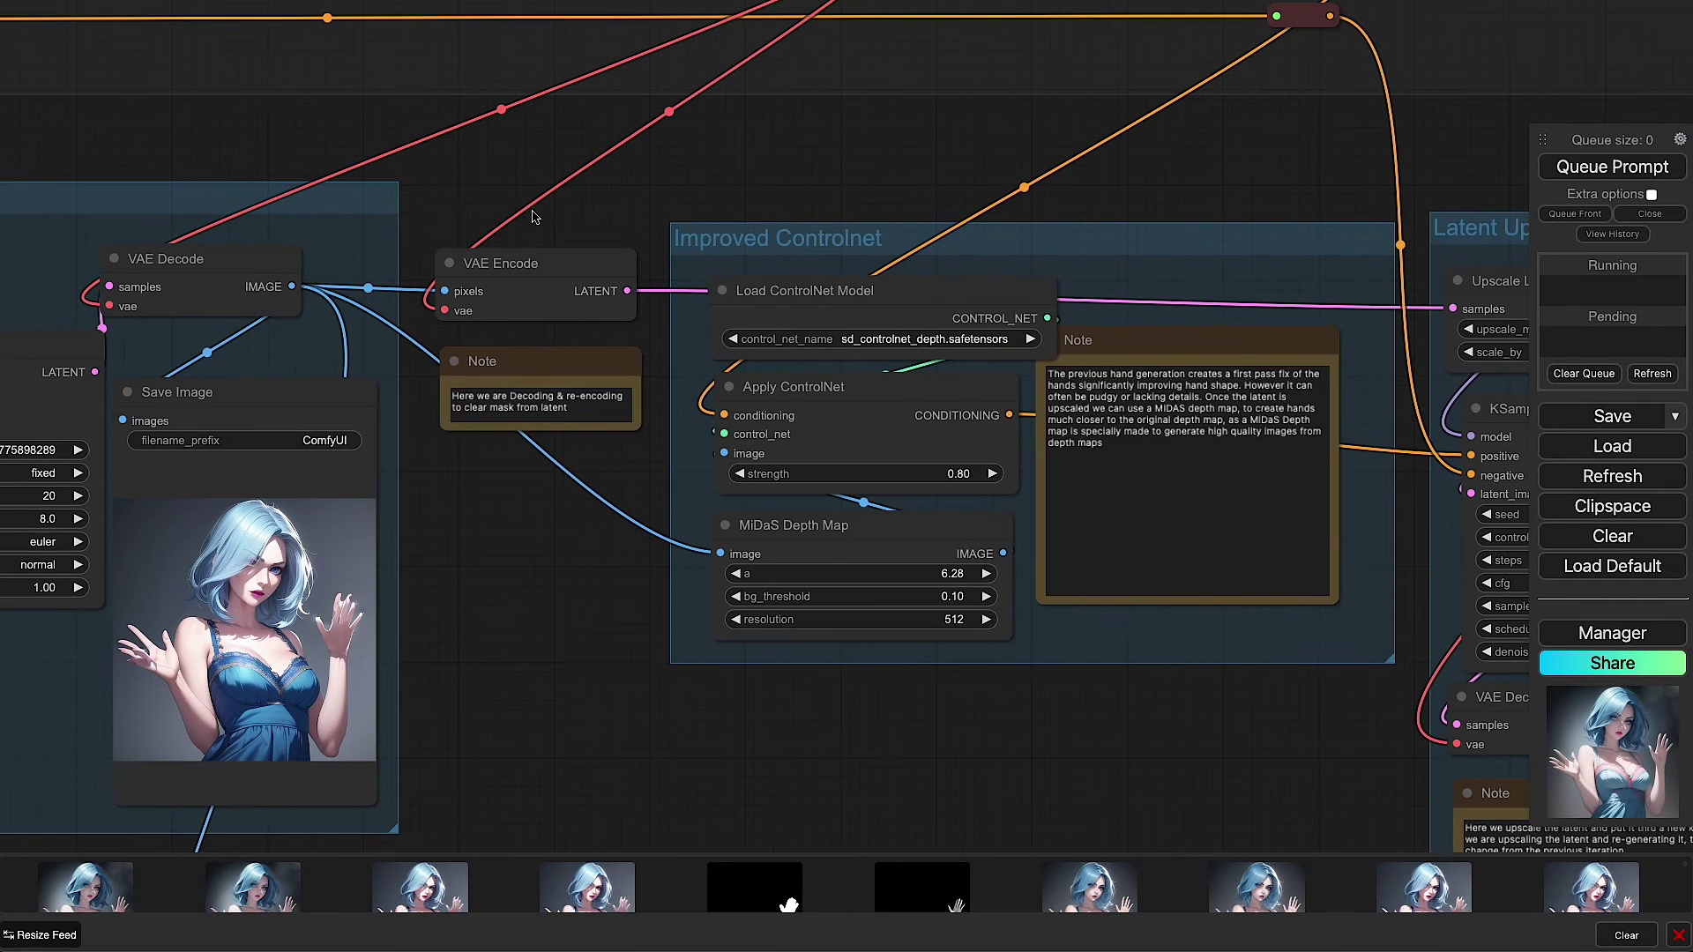
{"action": "left_click_drag", "start_coordinate": [1214, 173], "coordinate": [875, 132]}
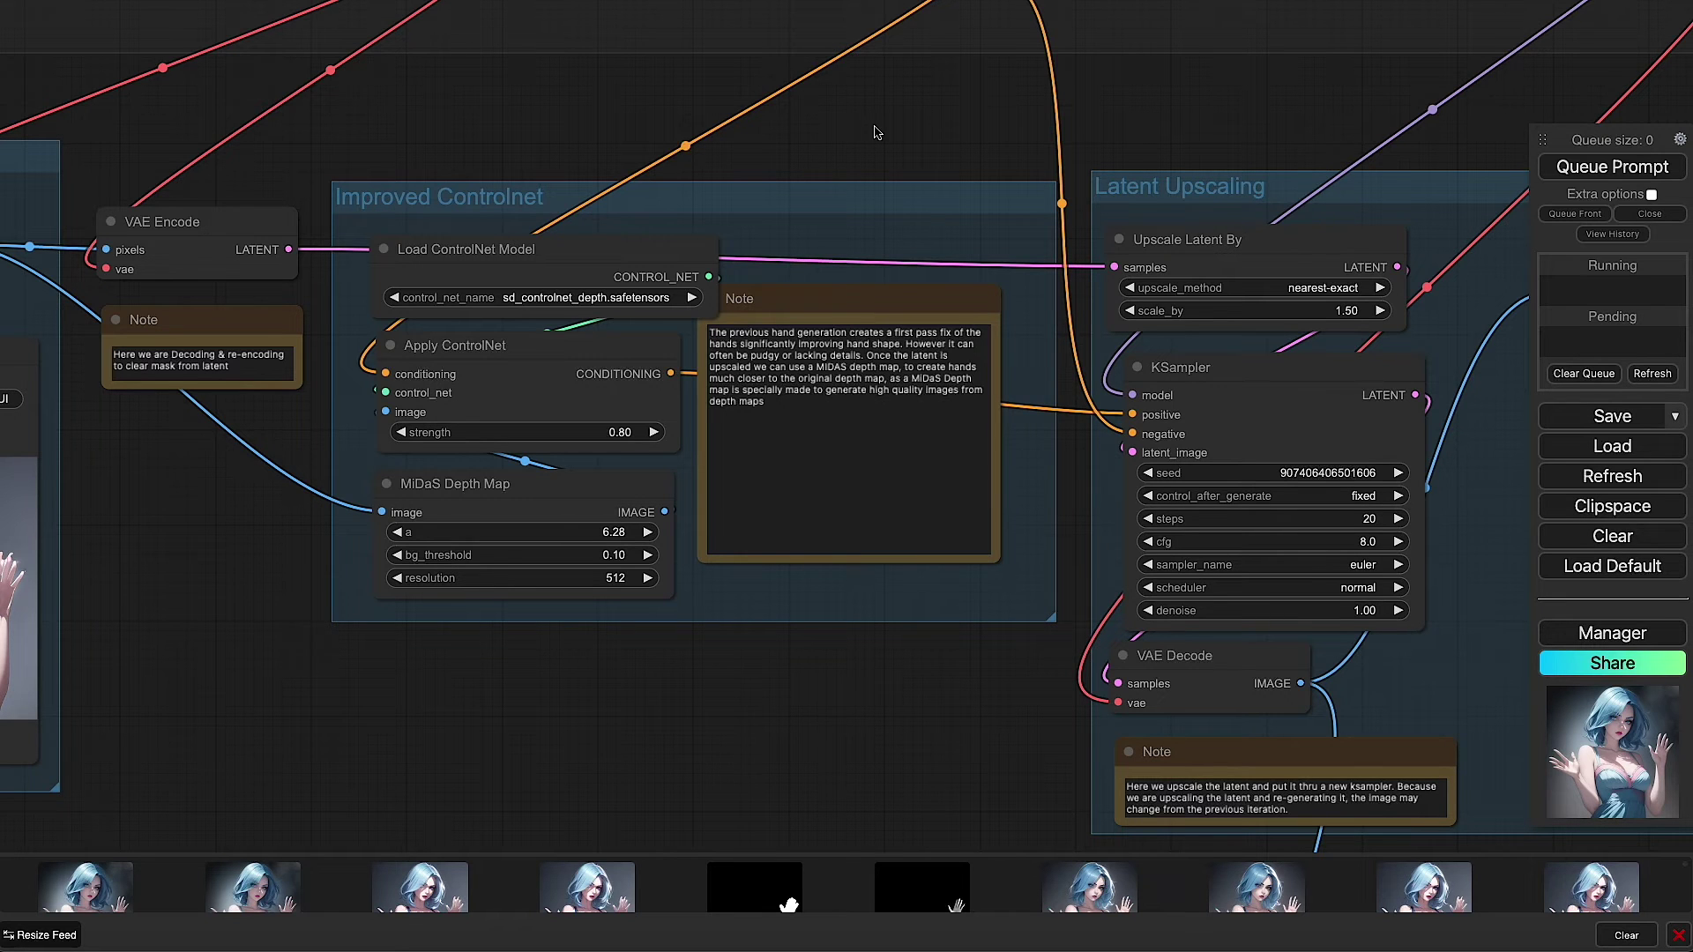
{"action": "left_click_drag", "start_coordinate": [876, 132], "coordinate": [825, 133]}
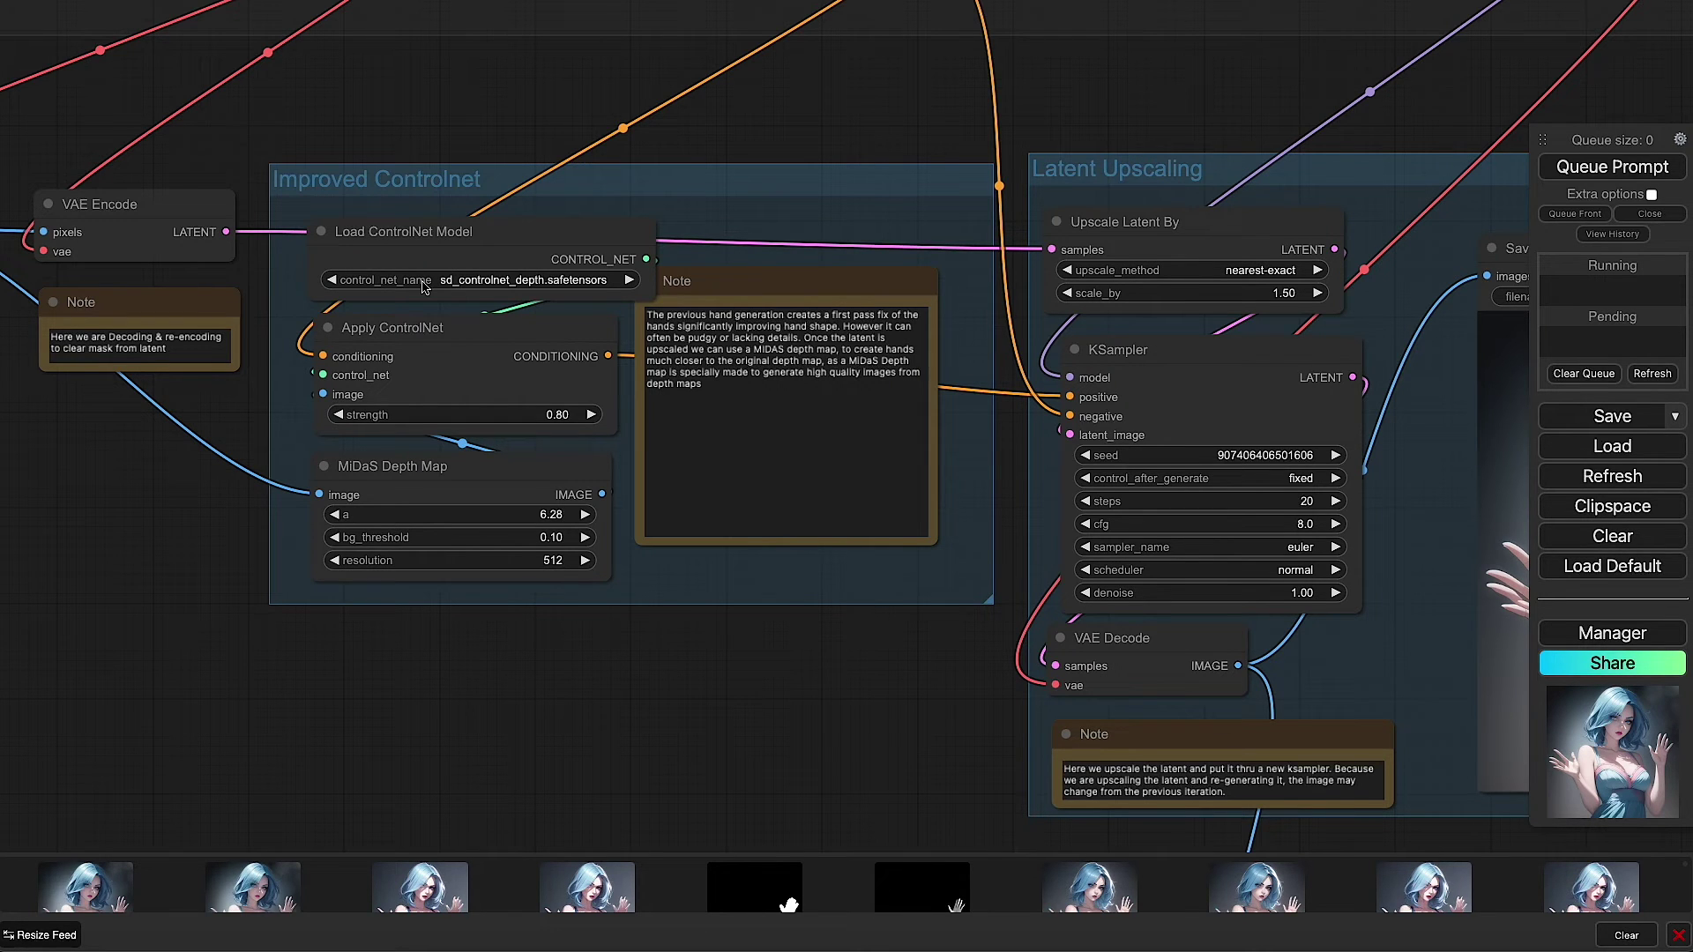
{"action": "left_click_drag", "start_coordinate": [423, 286], "coordinate": [416, 286]}
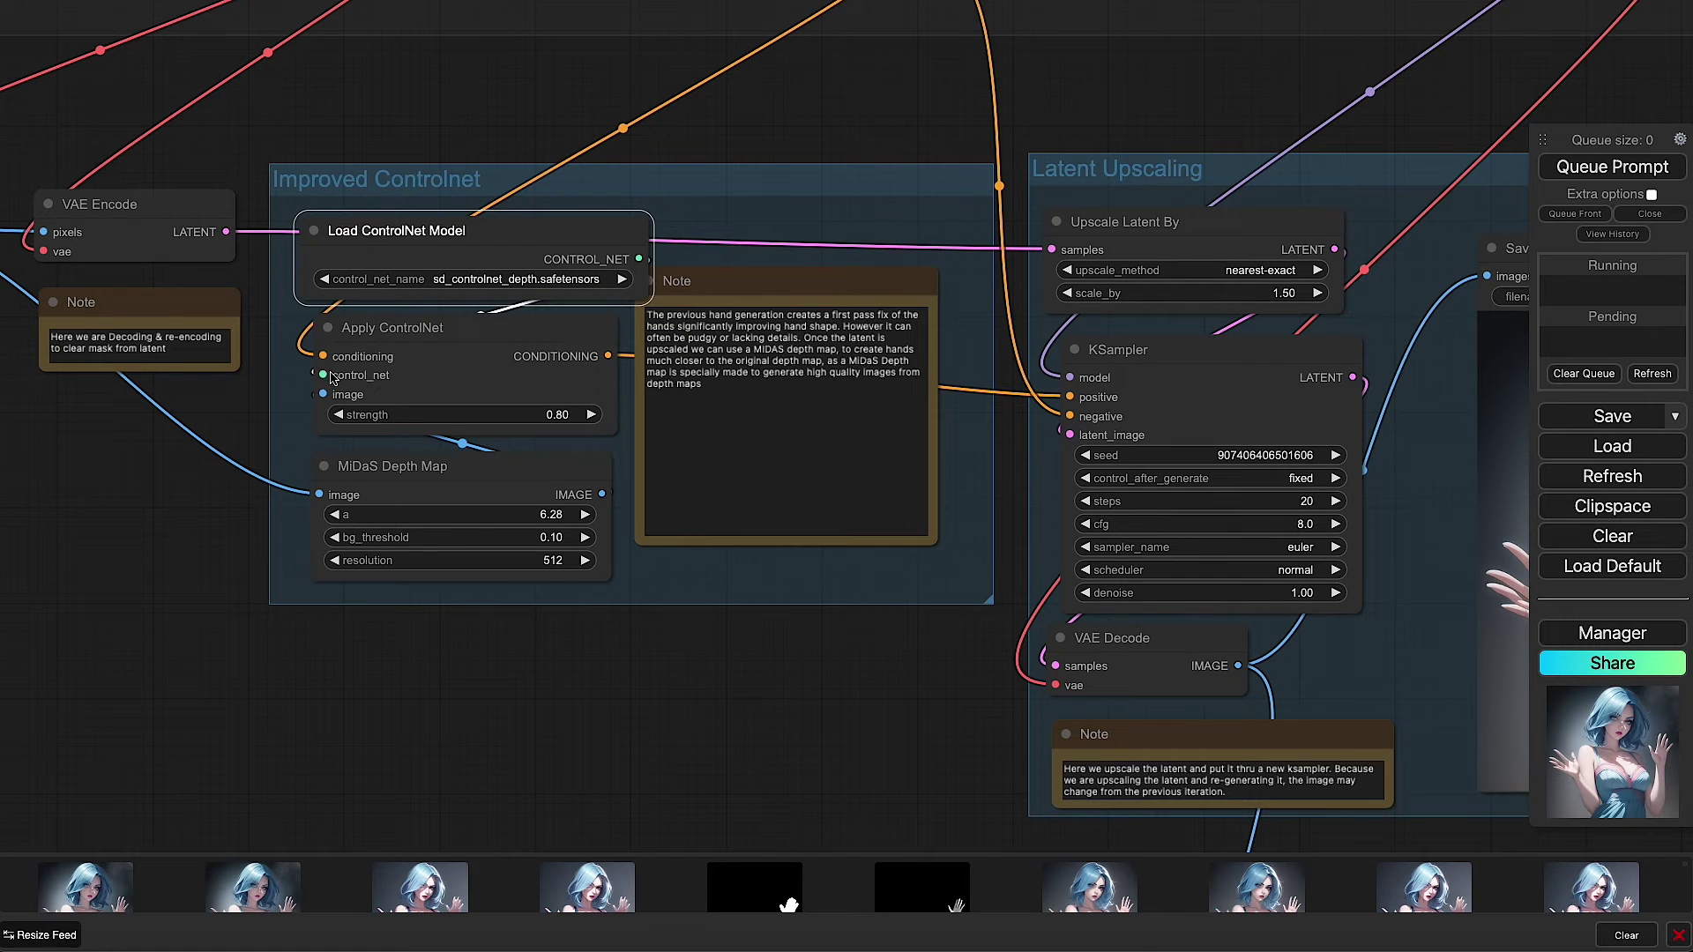
Step: Inspect the hands up close in the Hand Inpainting group's saved image
{"action": "left_click_drag", "start_coordinate": [173, 517], "coordinate": [506, 535]}
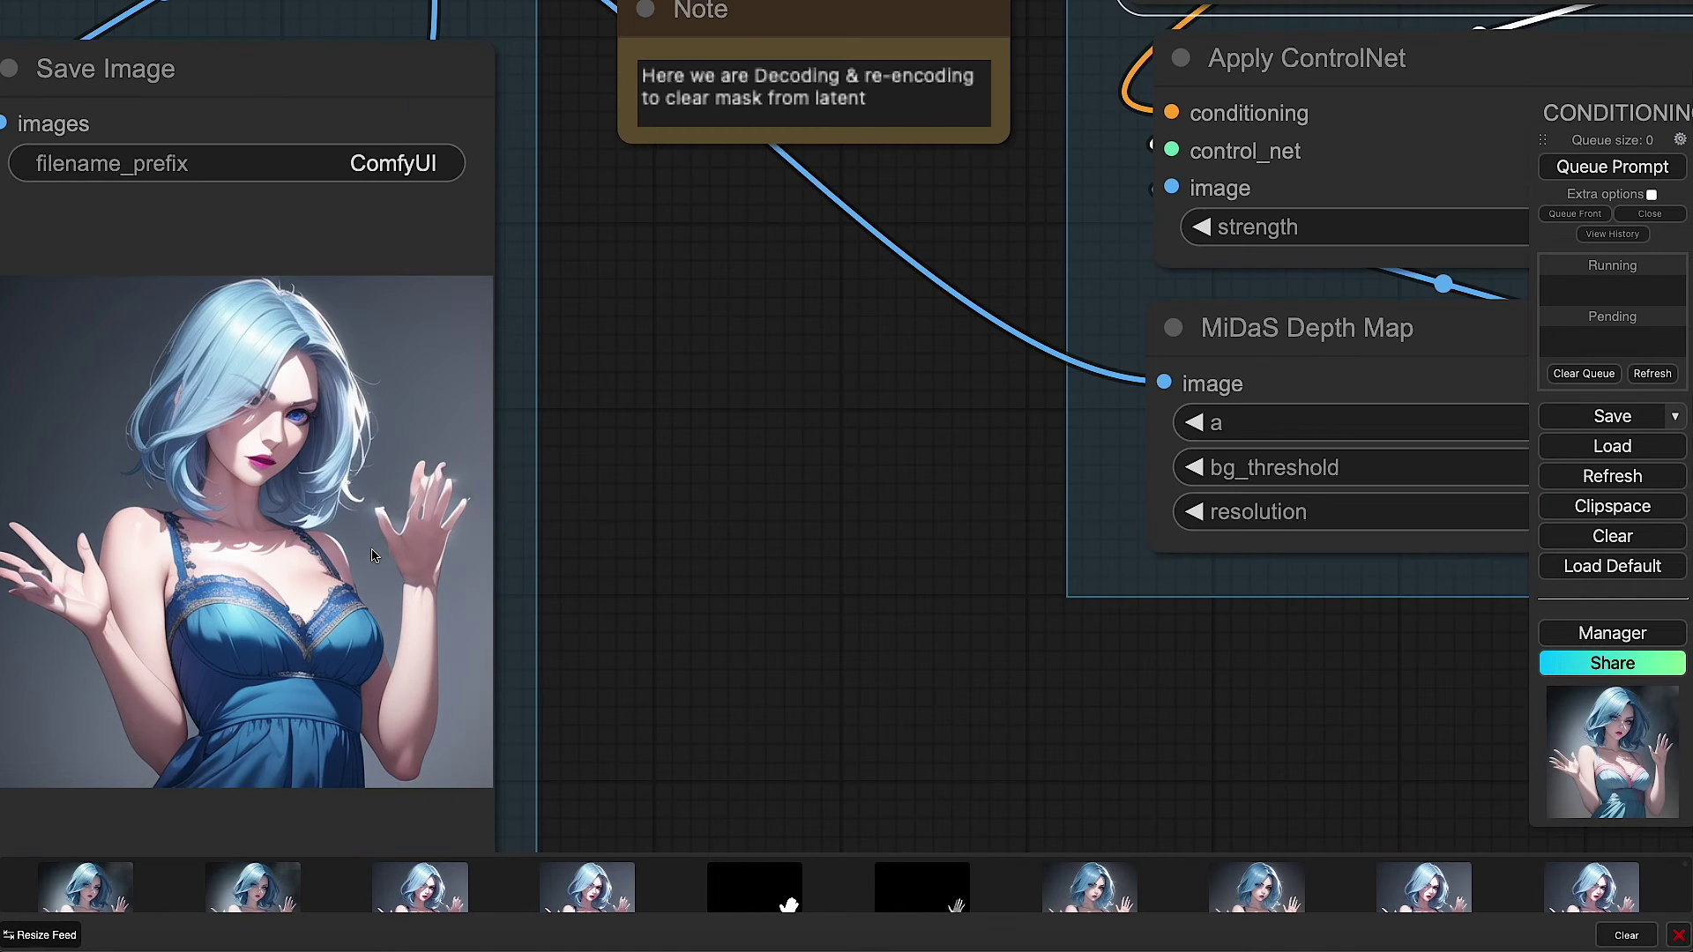
{"action": "scroll", "coordinate": [375, 557], "scroll_direction": "up", "scroll_amount": 6}
{"action": "left_click_drag", "start_coordinate": [615, 490], "coordinate": [761, 500]}
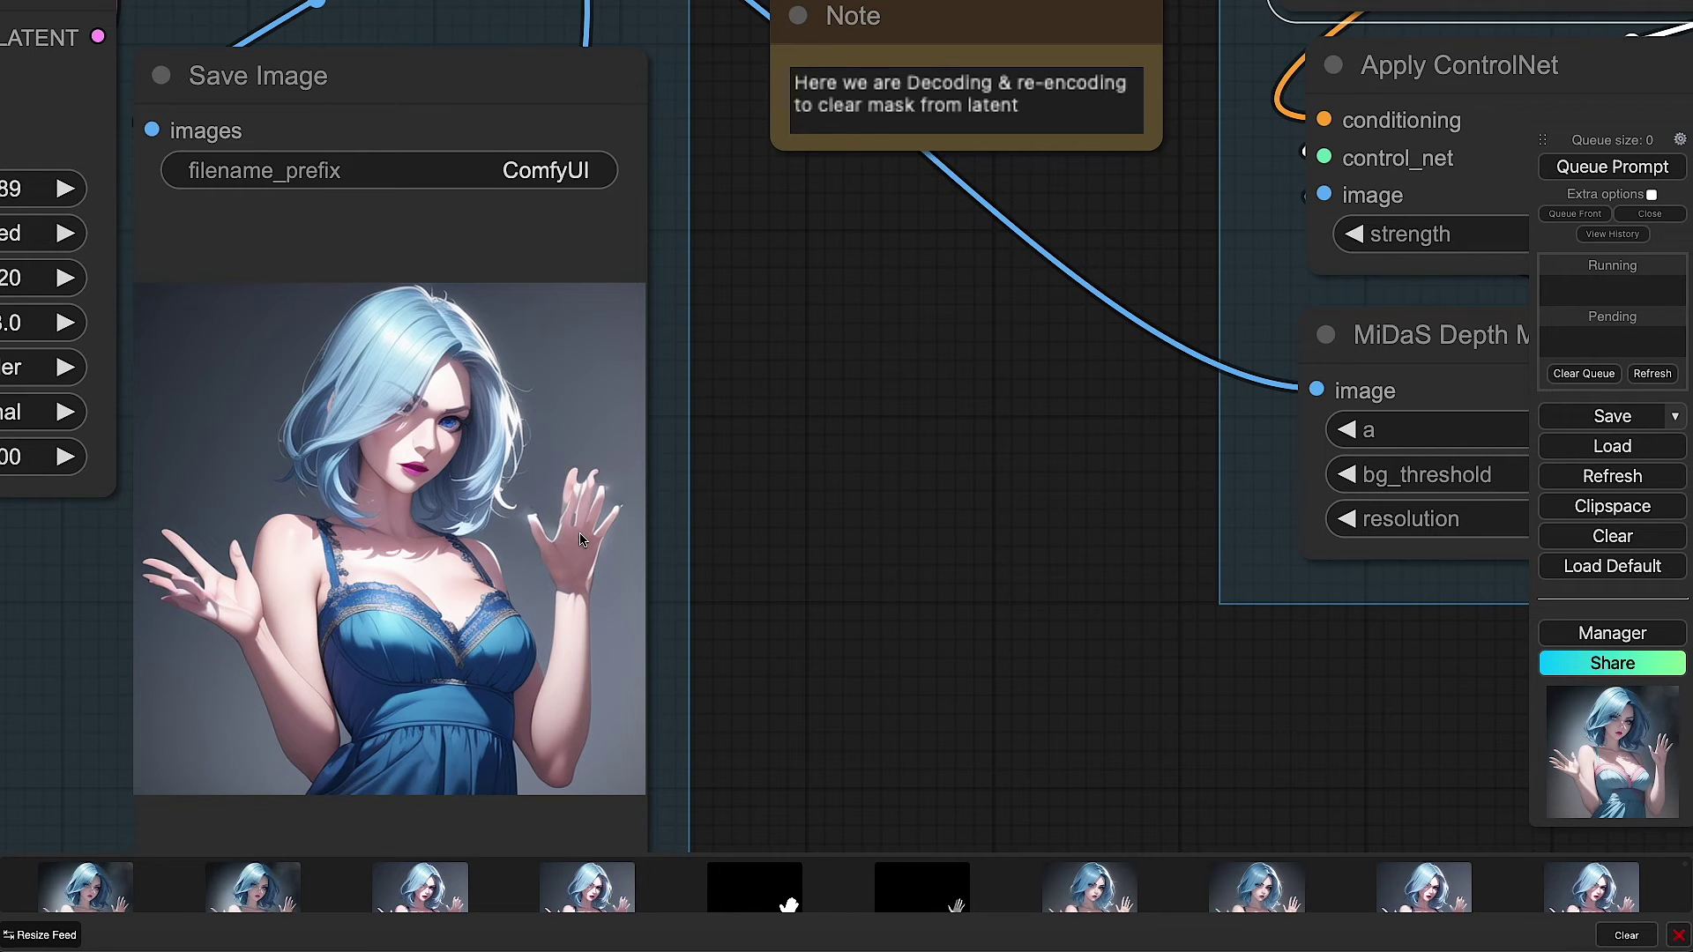
Step: Examine the Improved Controlnet group's depth model loader, Apply ControlNet and MiDaS Depth Map nodes, and trace their prompt and image connections
{"action": "left_click_drag", "start_coordinate": [854, 507], "coordinate": [793, 508]}
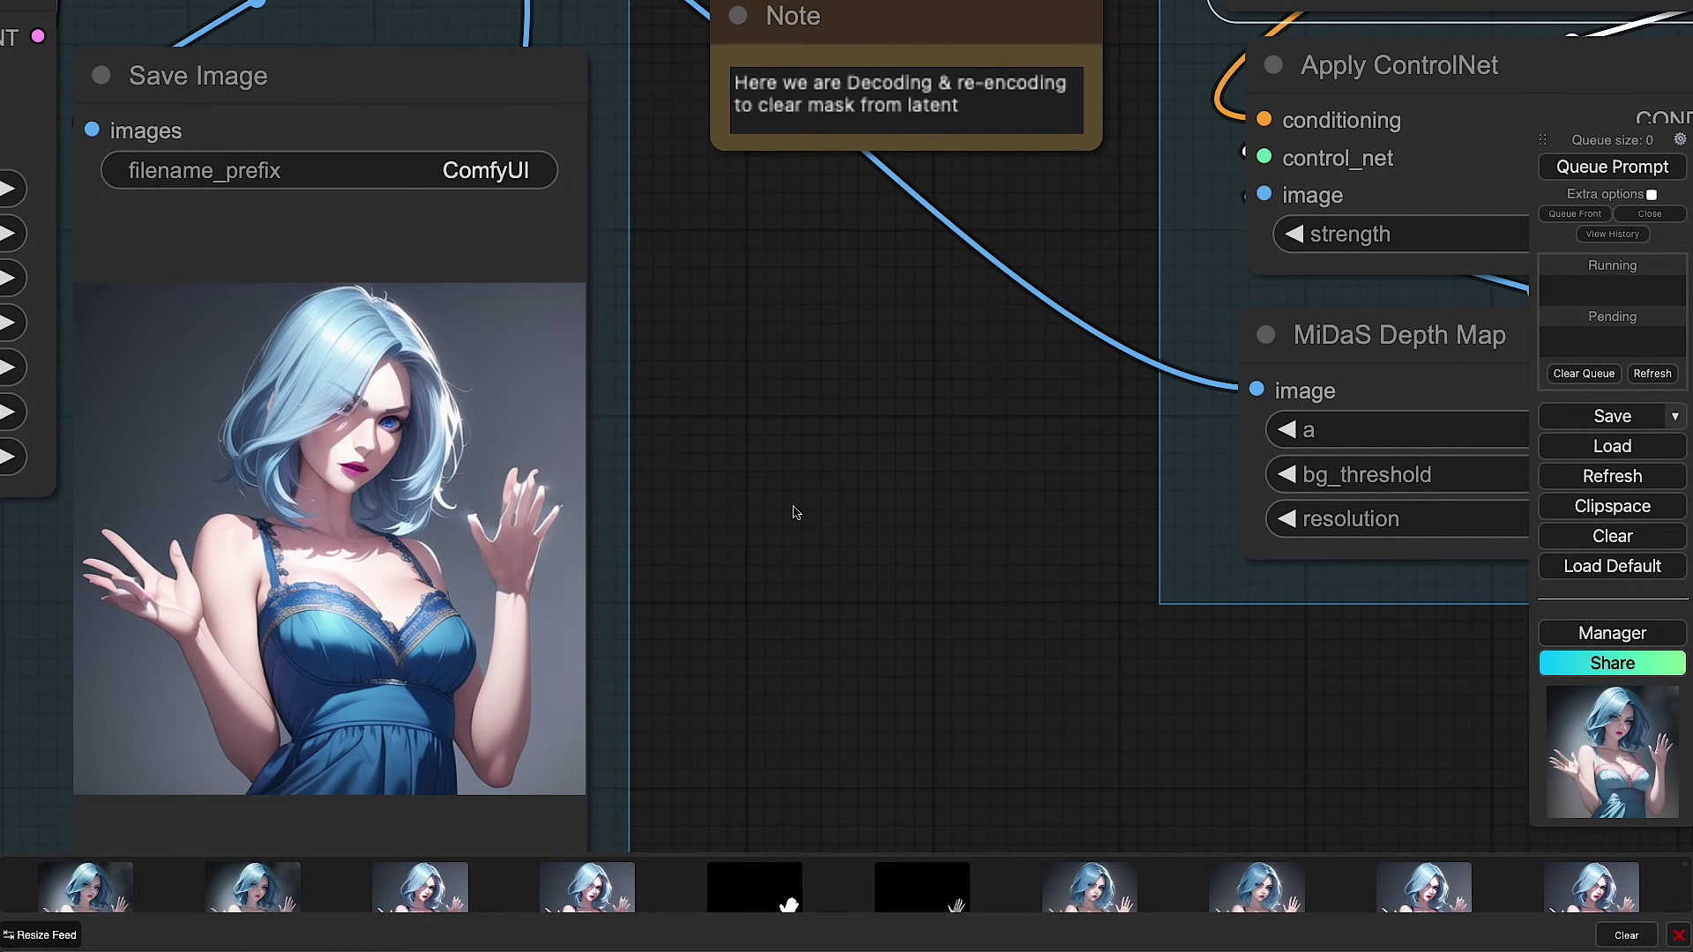
{"action": "left_click_drag", "start_coordinate": [988, 315], "coordinate": [583, 341]}
{"action": "left_click_drag", "start_coordinate": [1084, 632], "coordinate": [889, 623]}
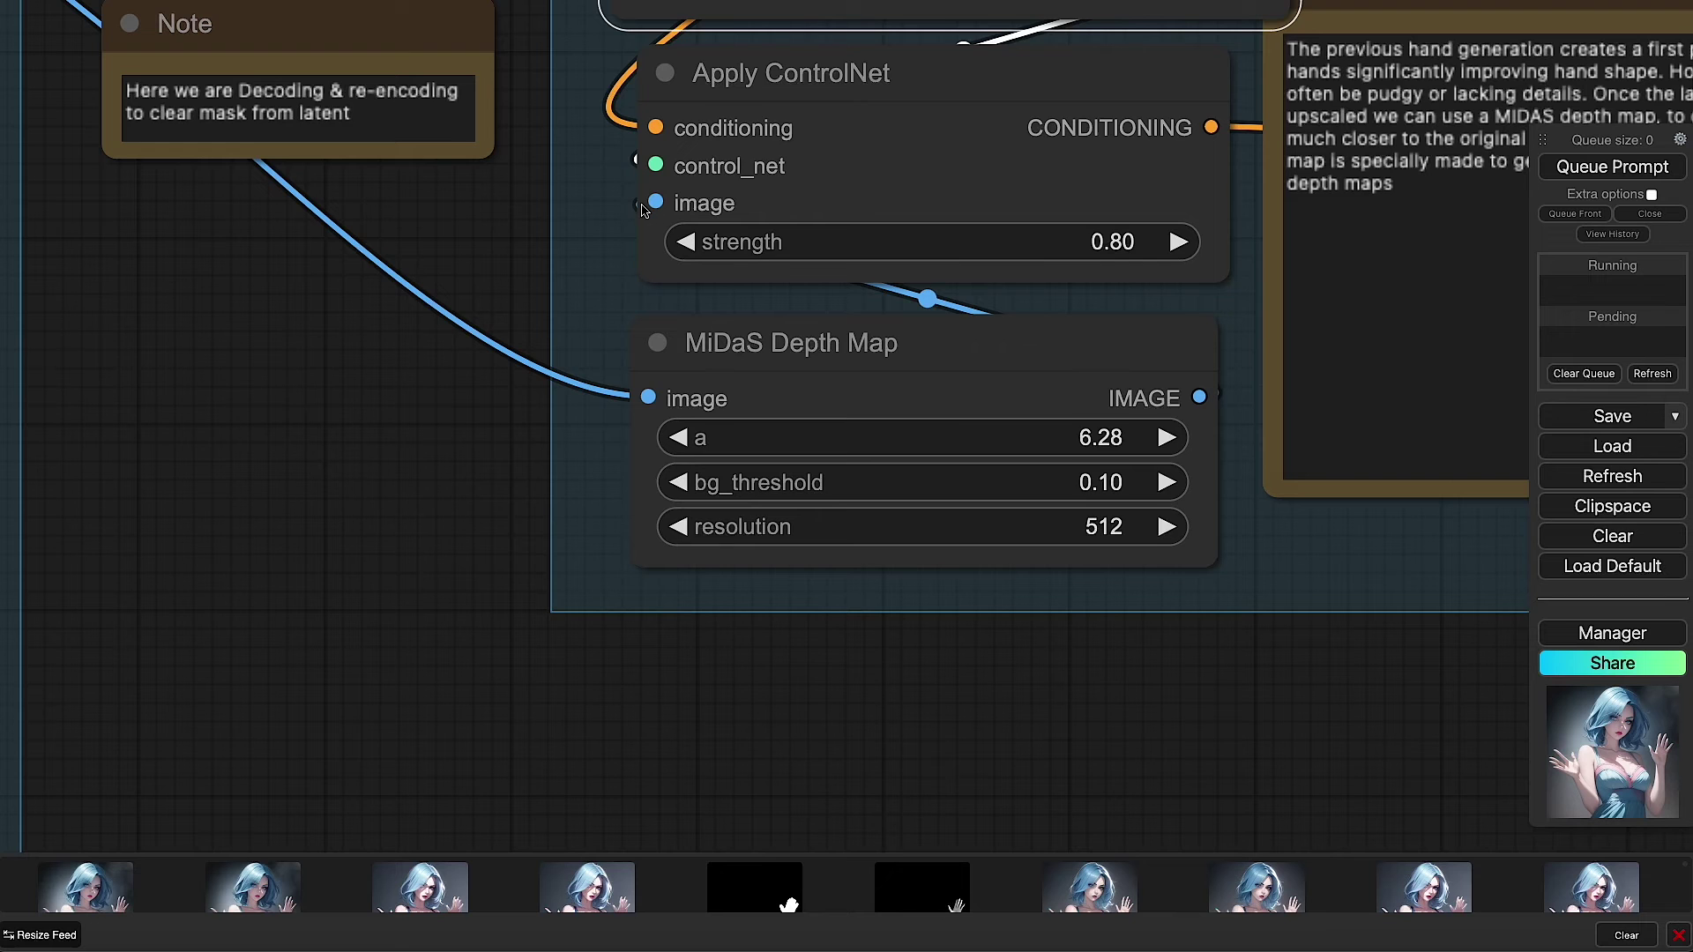
{"action": "left_click_drag", "start_coordinate": [475, 452], "coordinate": [383, 650]}
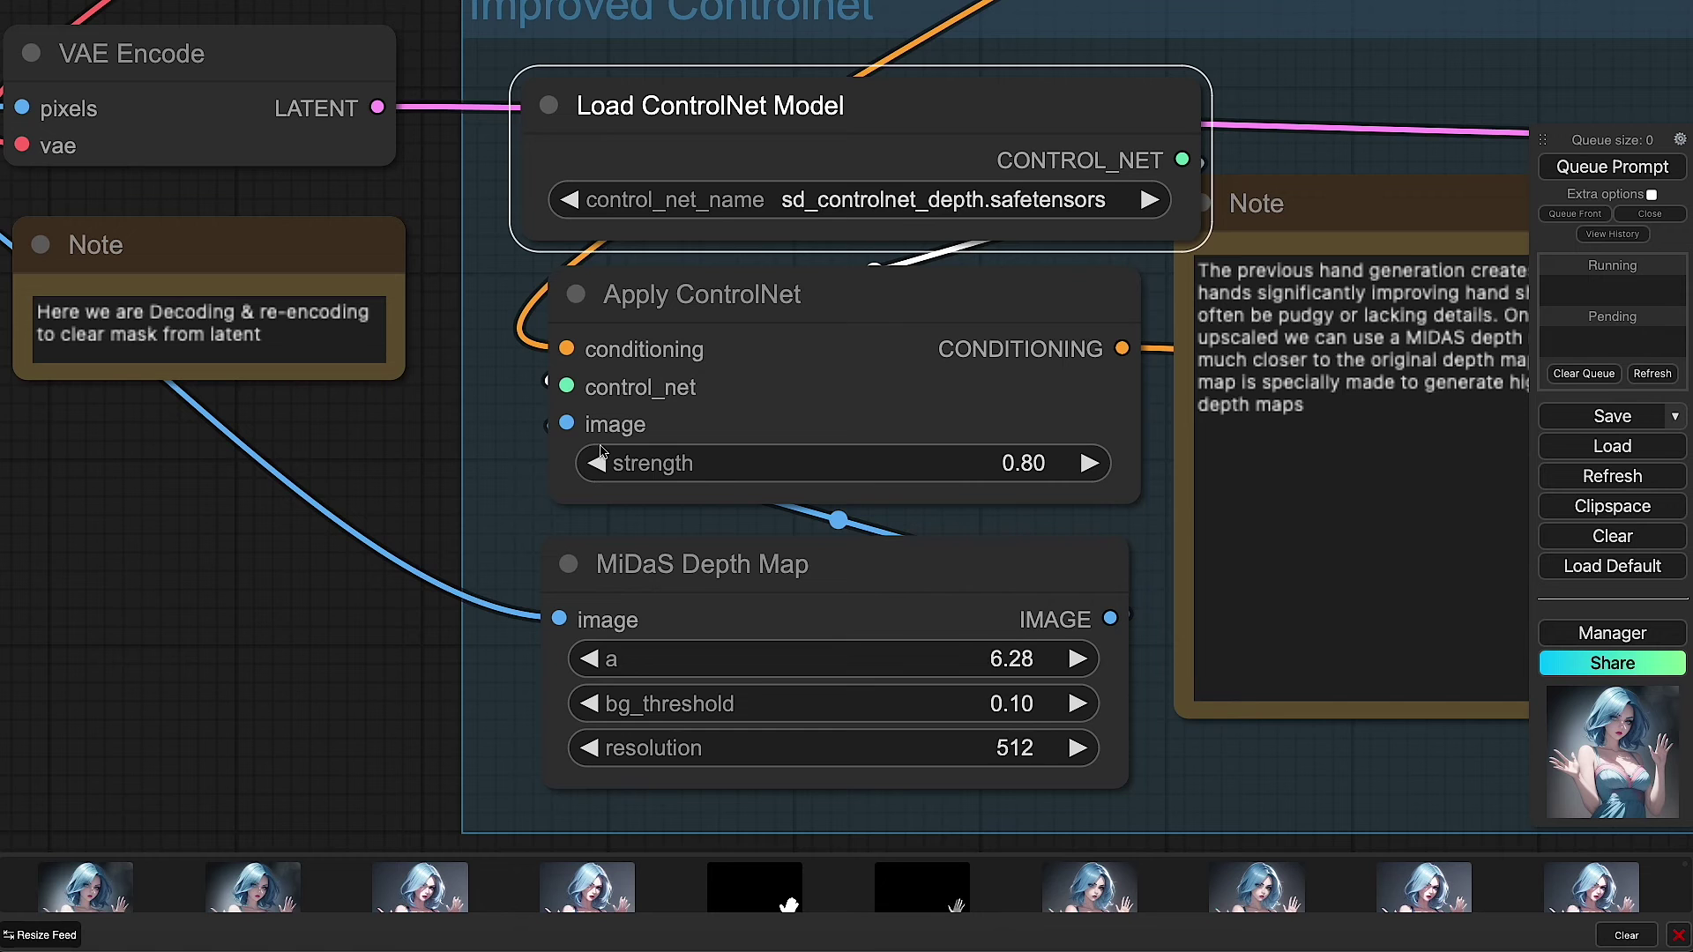
{"action": "scroll", "coordinate": [421, 537], "scroll_direction": "up", "scroll_amount": 10}
{"action": "scroll", "coordinate": [421, 538], "scroll_direction": "down", "scroll_amount": 10}
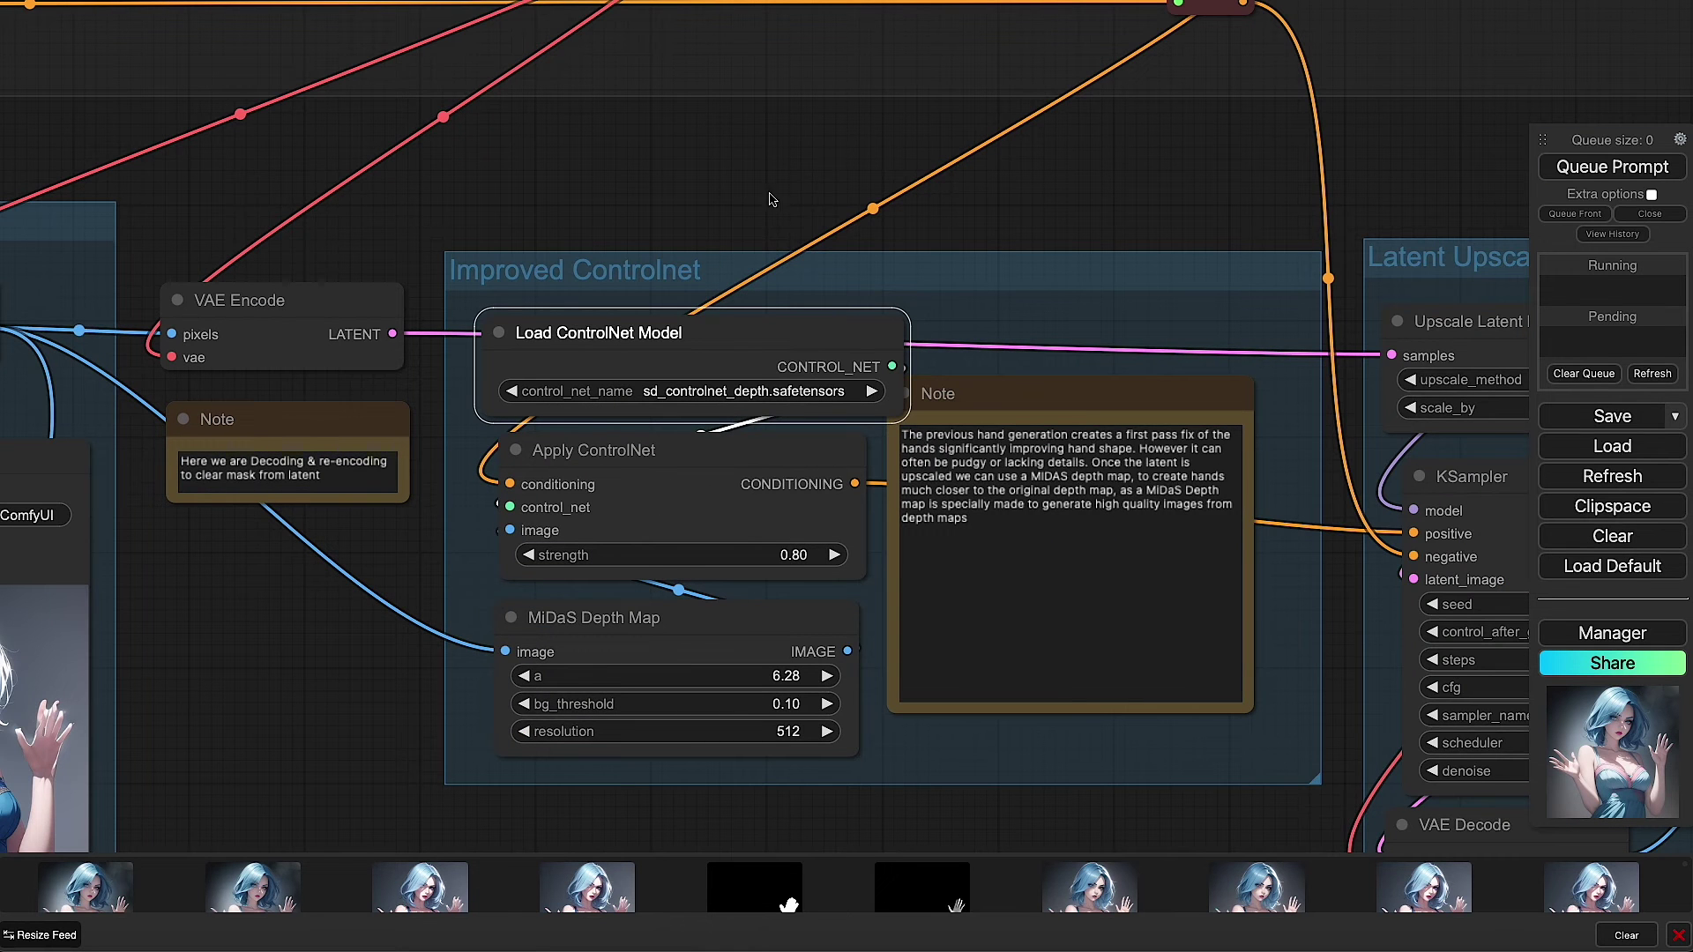
{"action": "left_click_drag", "start_coordinate": [849, 139], "coordinate": [811, 295]}
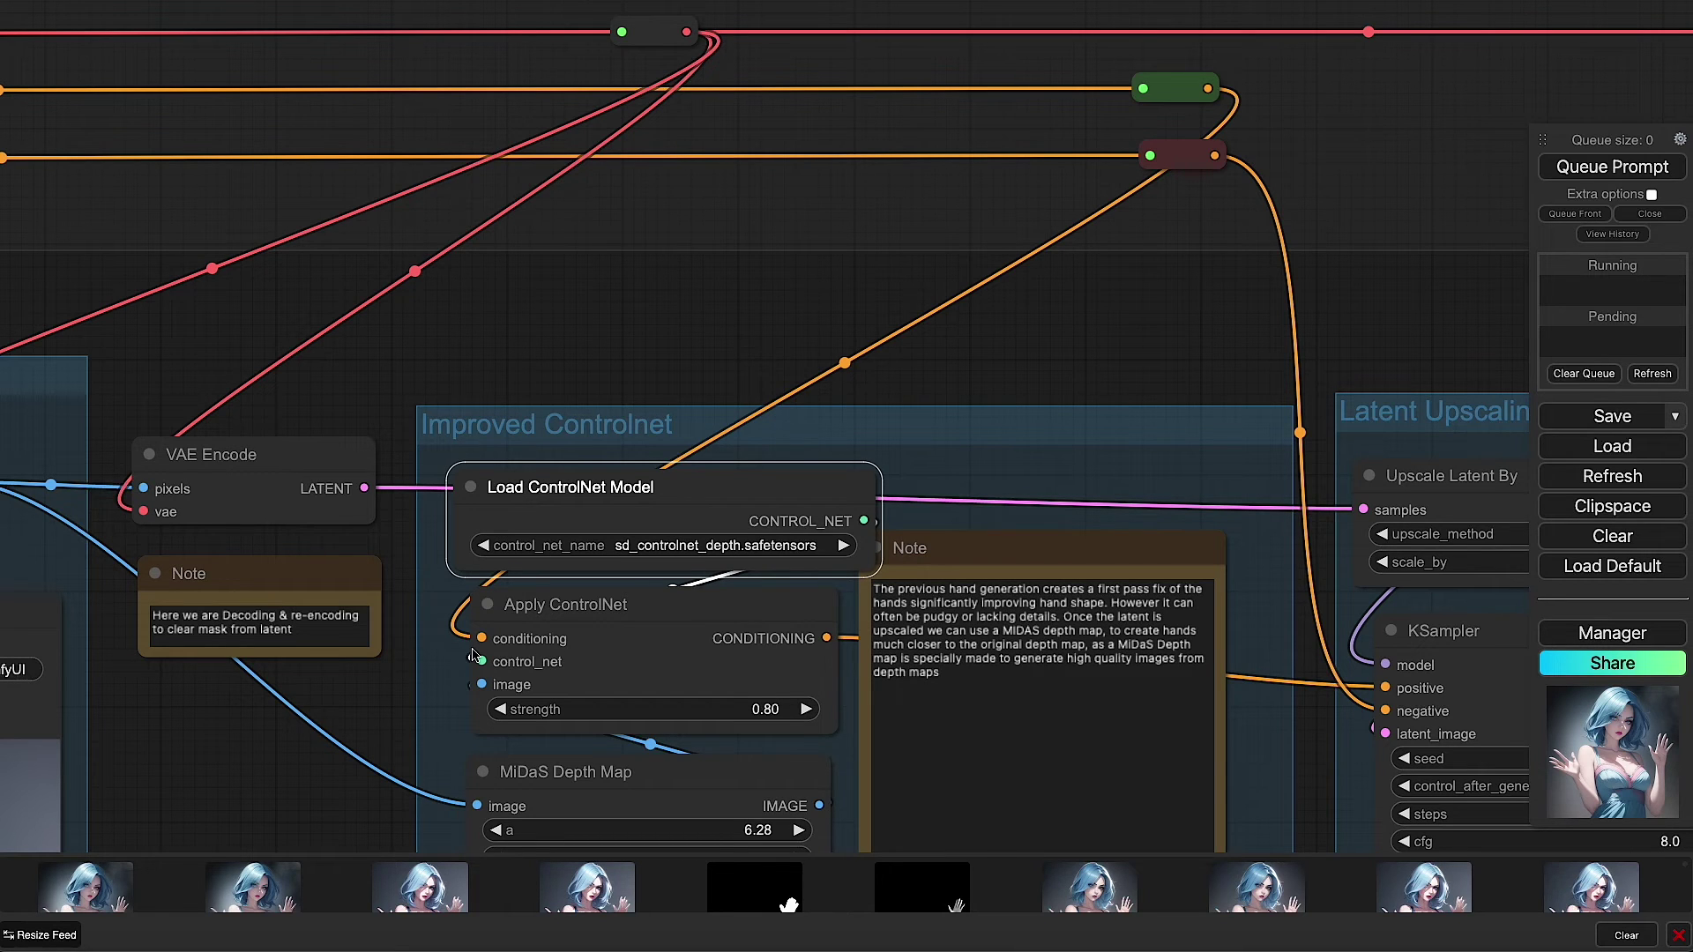
{"action": "scroll", "coordinate": [746, 564], "scroll_direction": "down", "scroll_amount": 5}
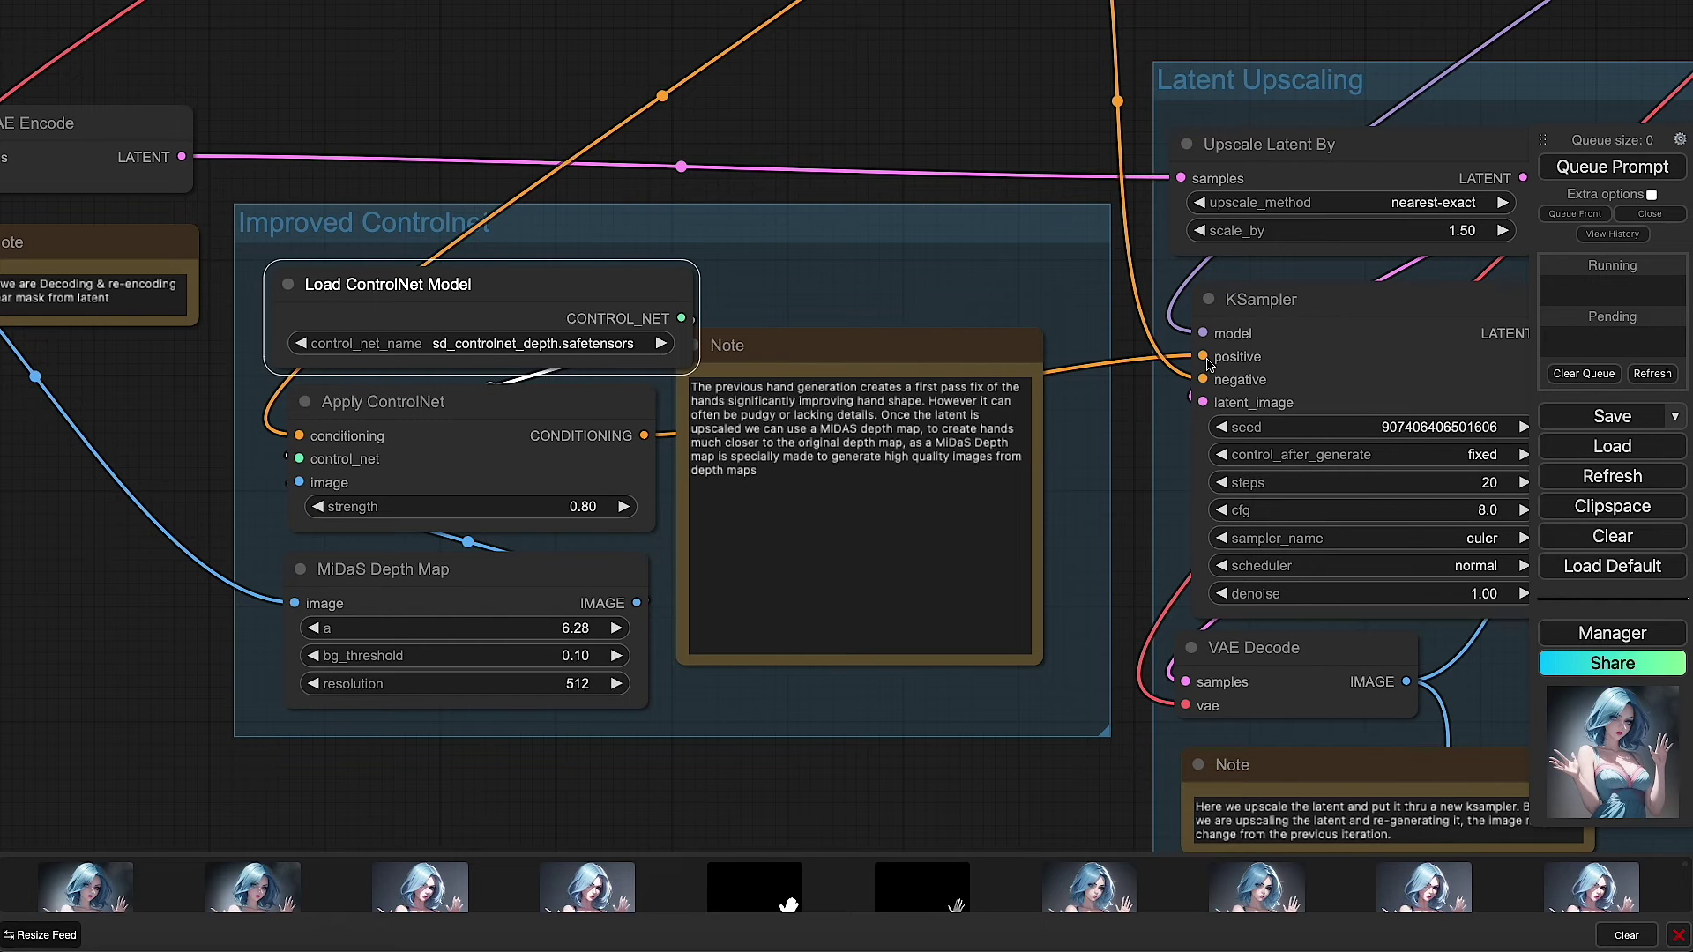
Step: Examine the Latent Upscaling group's Upscale Latent By, KSampler, VAE Decode and Save Image nodes and trace their incoming connections
{"action": "left_click_drag", "start_coordinate": [1022, 130], "coordinate": [480, 170]}
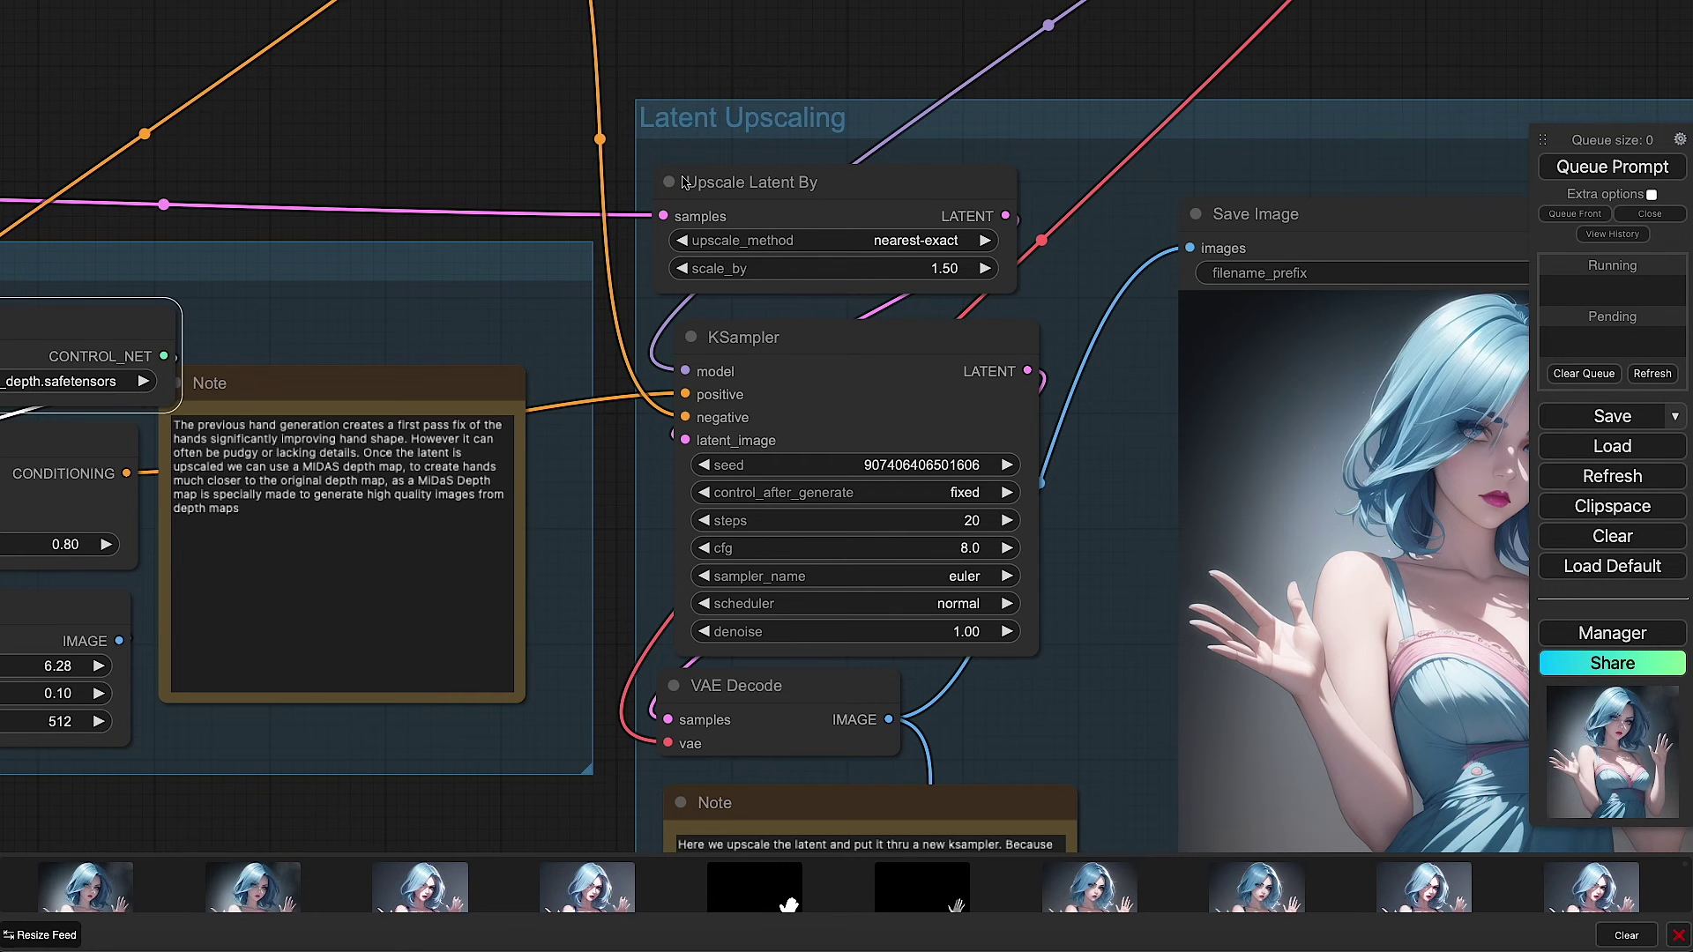
{"action": "scroll", "coordinate": [414, 176], "scroll_direction": "down", "scroll_amount": 8}
{"action": "left_click_drag", "start_coordinate": [363, 163], "coordinate": [698, 149]}
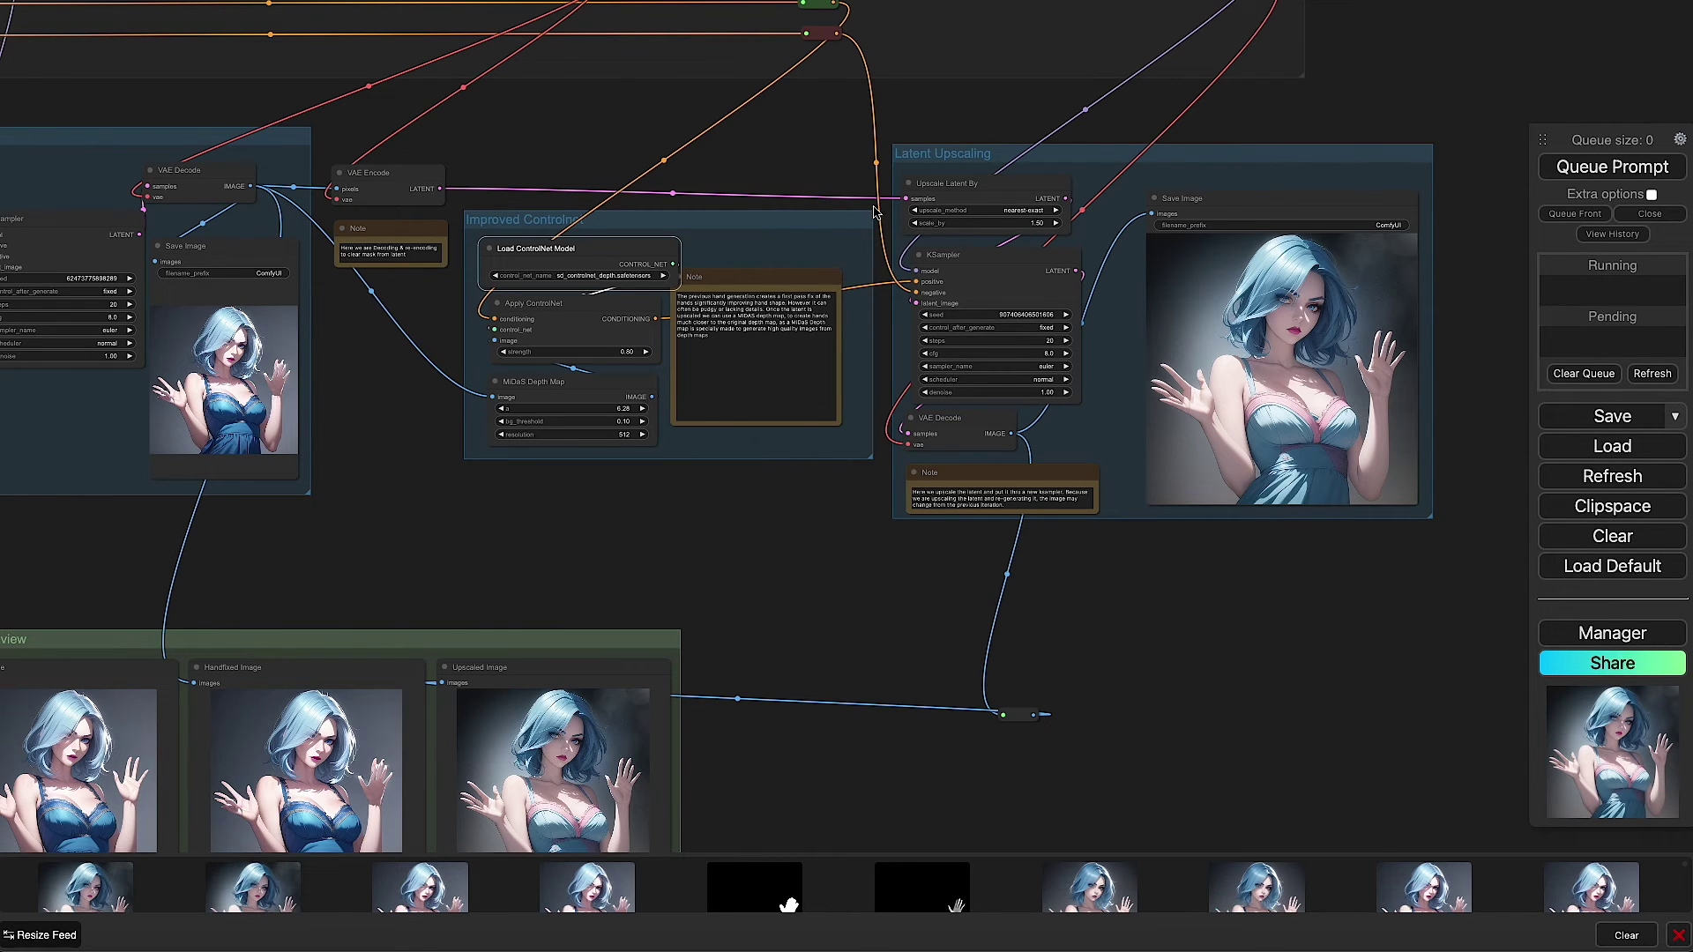
{"action": "left_click_drag", "start_coordinate": [873, 211], "coordinate": [646, 166]}
{"action": "scroll", "coordinate": [715, 192], "scroll_direction": "up", "scroll_amount": 8}
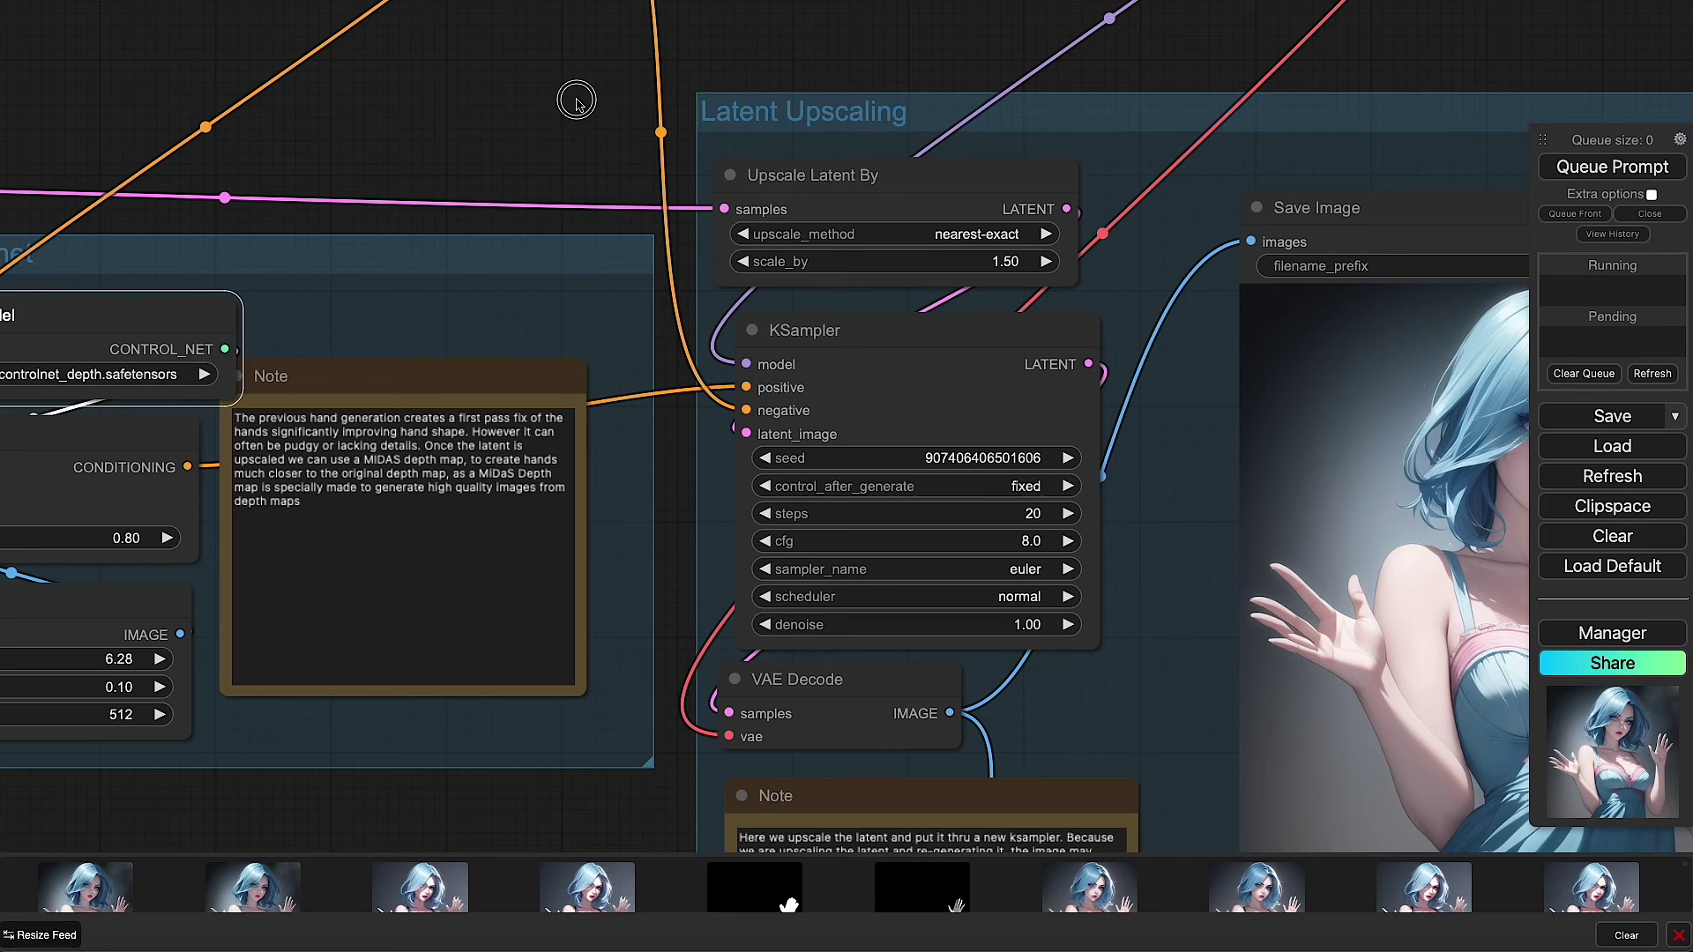
{"action": "left_click_drag", "start_coordinate": [578, 101], "coordinate": [670, 413]}
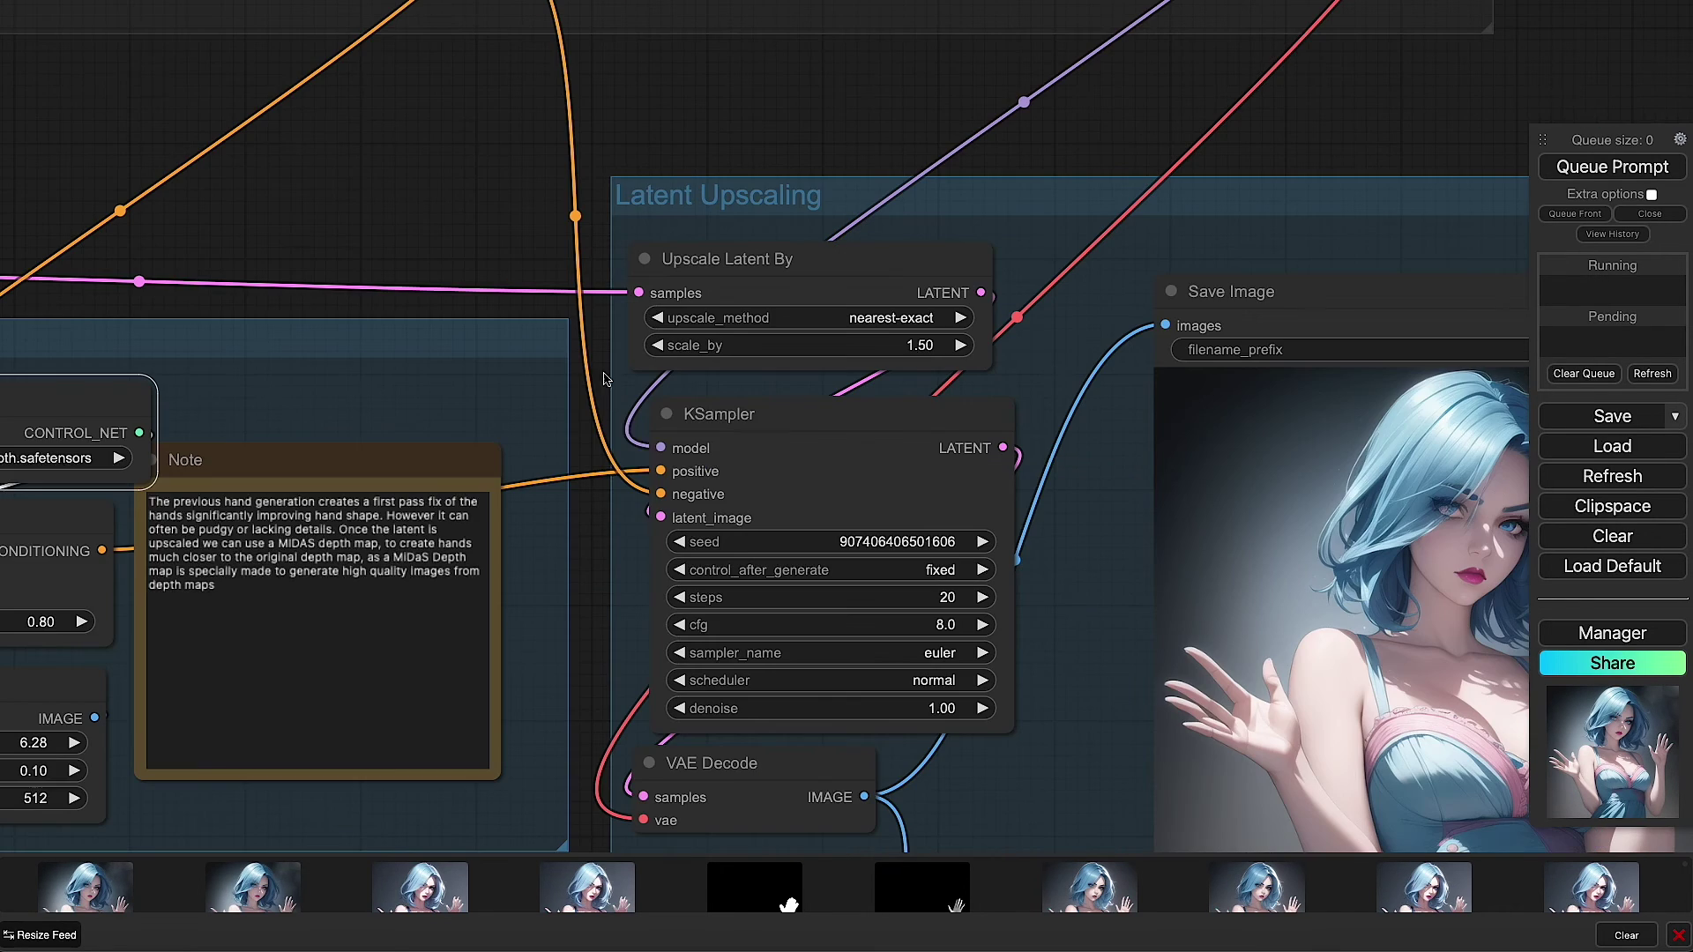
{"action": "left_click_drag", "start_coordinate": [898, 83], "coordinate": [842, 9]}
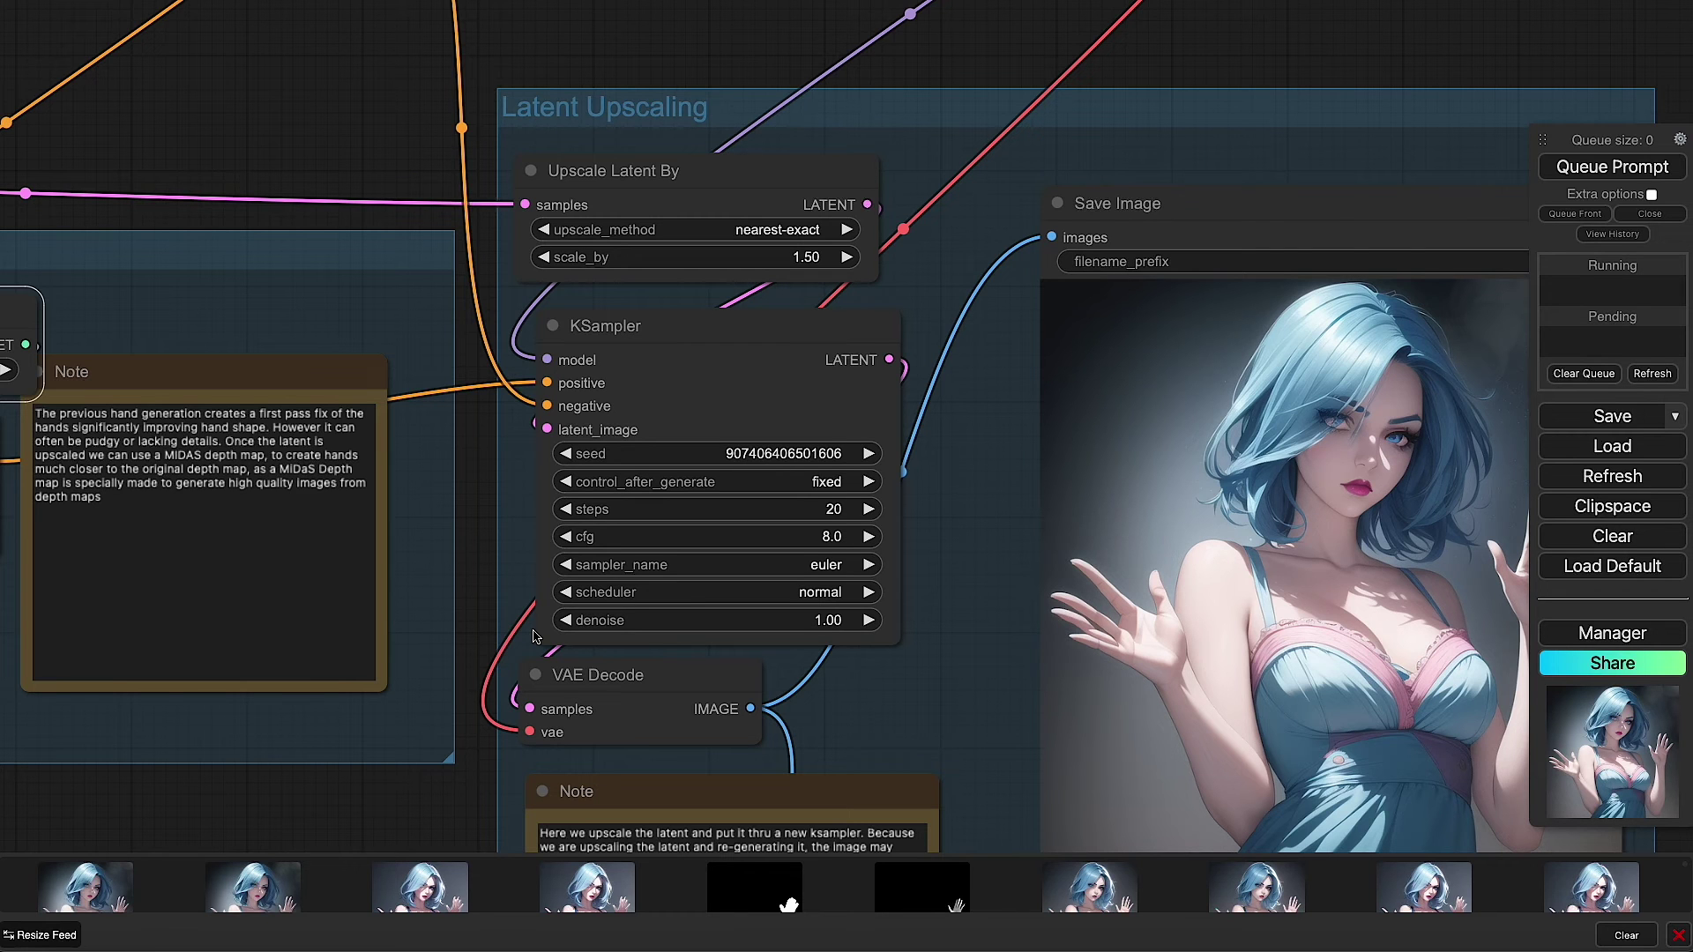
{"action": "left_click_drag", "start_coordinate": [1427, 39], "coordinate": [1021, 0]}
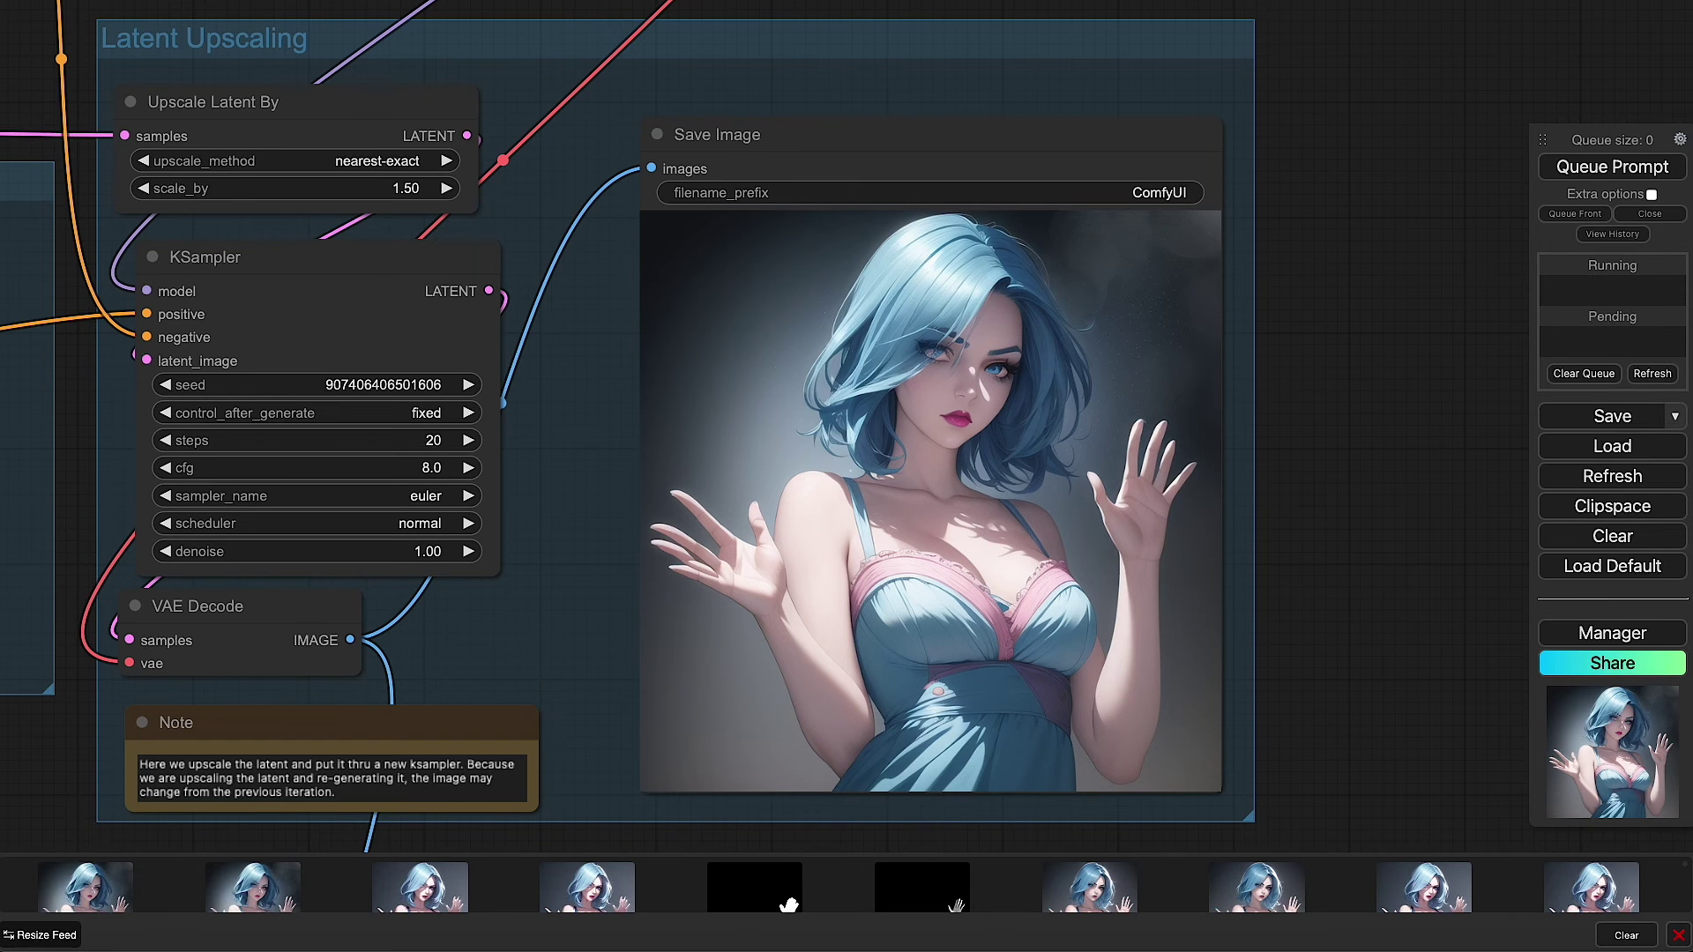
Step: Compare the hands across the Base, Handfixed and Upscaled images in the Image Review group
{"action": "scroll", "coordinate": [1330, 441], "scroll_direction": "down", "scroll_amount": 9}
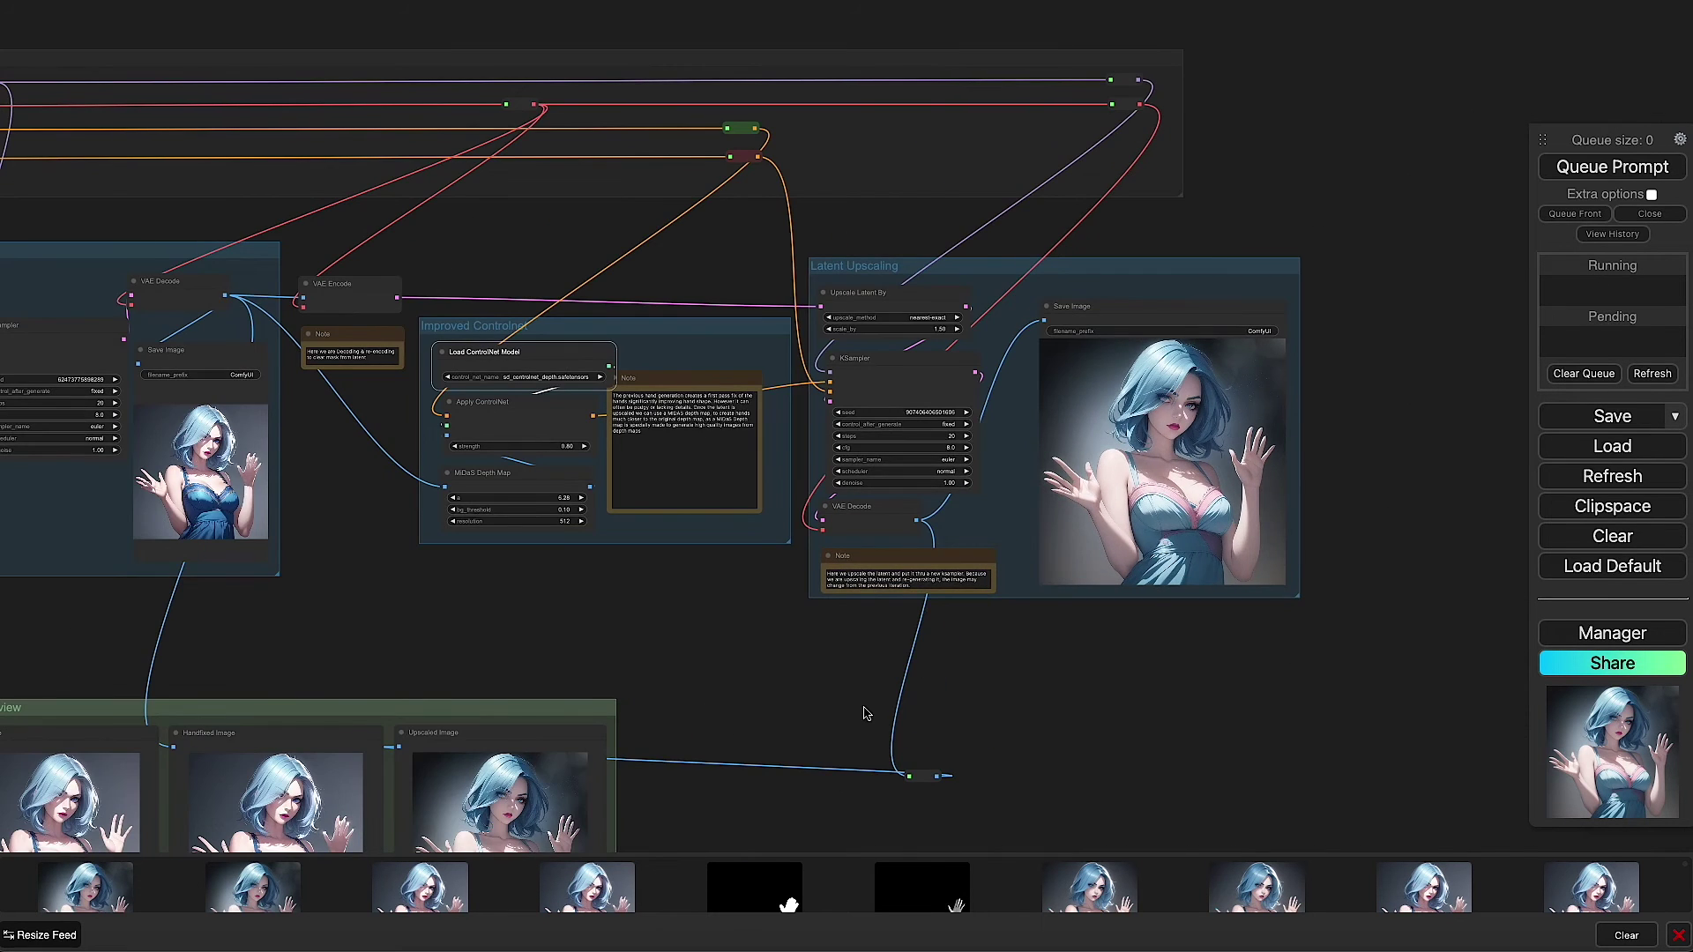
{"action": "left_click_drag", "start_coordinate": [578, 646], "coordinate": [1065, 389]}
{"action": "scroll", "coordinate": [935, 726], "scroll_direction": "up", "scroll_amount": 9}
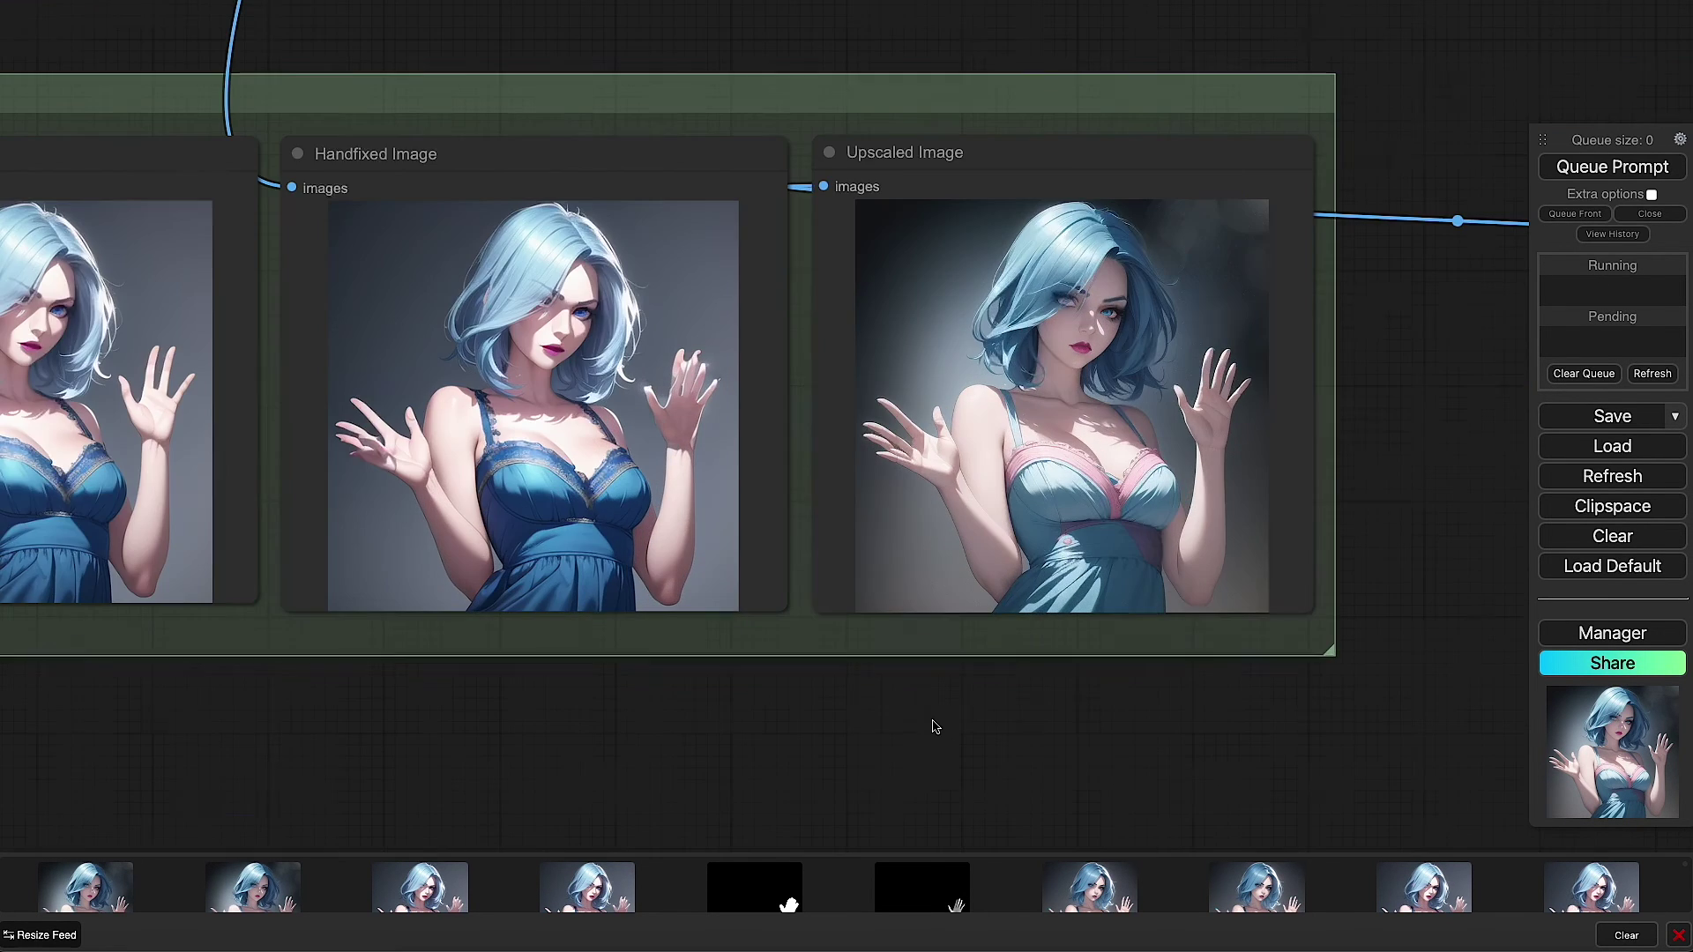
{"action": "left_click_drag", "start_coordinate": [793, 718], "coordinate": [982, 767]}
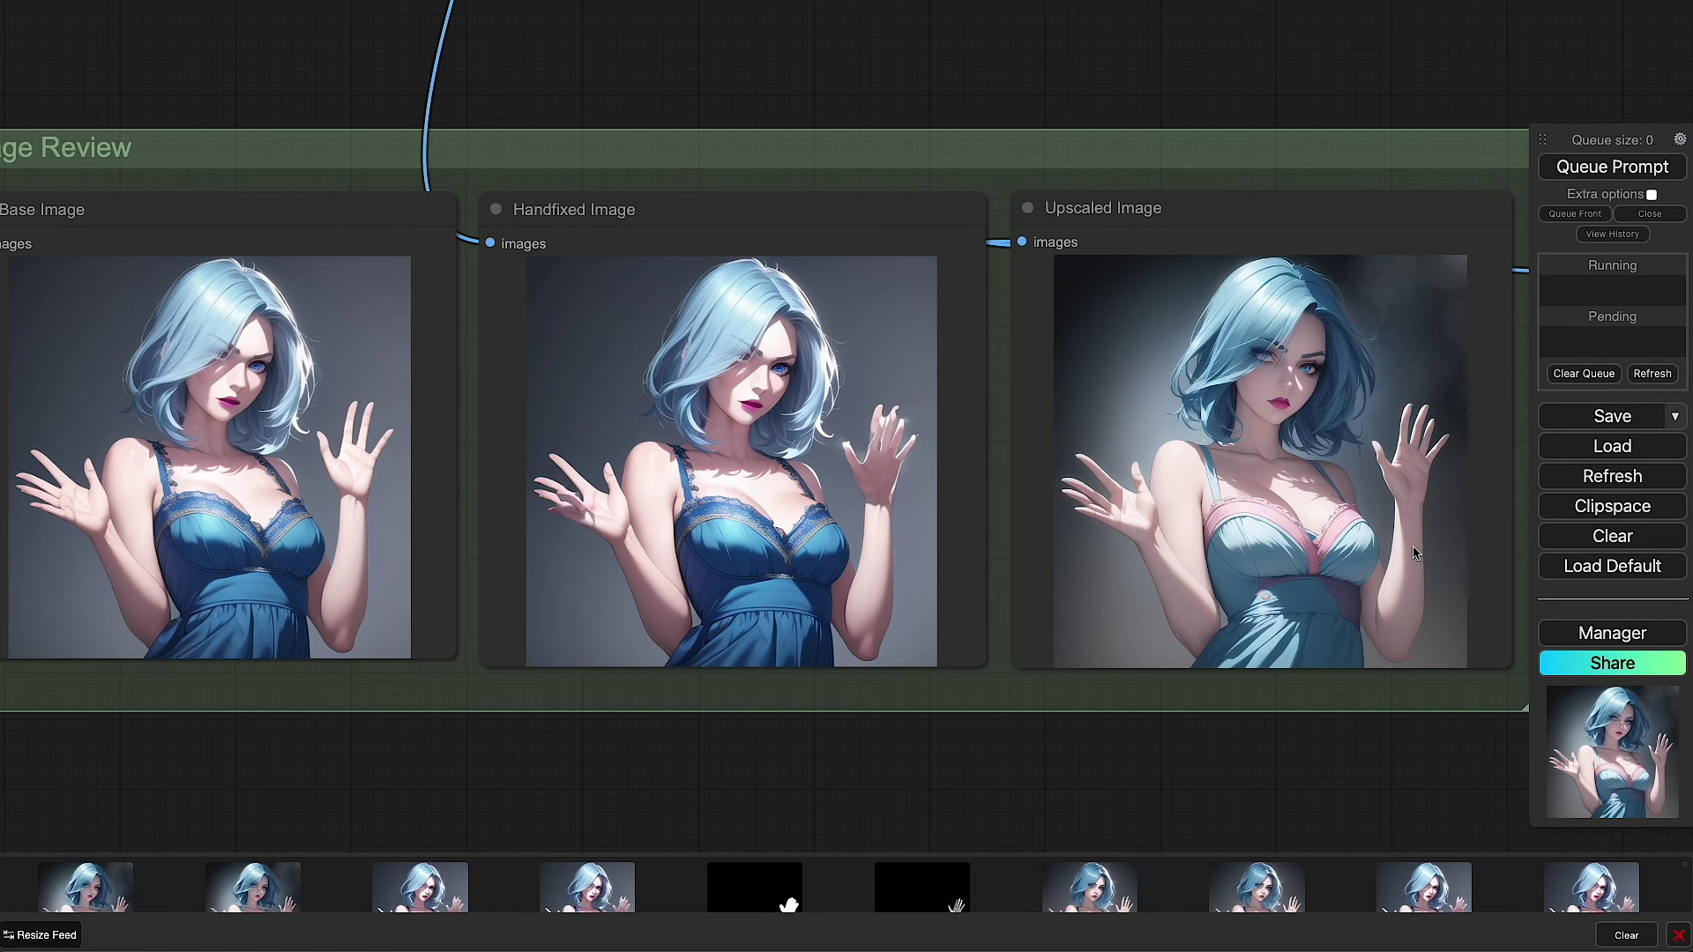
{"action": "scroll", "coordinate": [1252, 129], "scroll_direction": "down", "scroll_amount": 5}
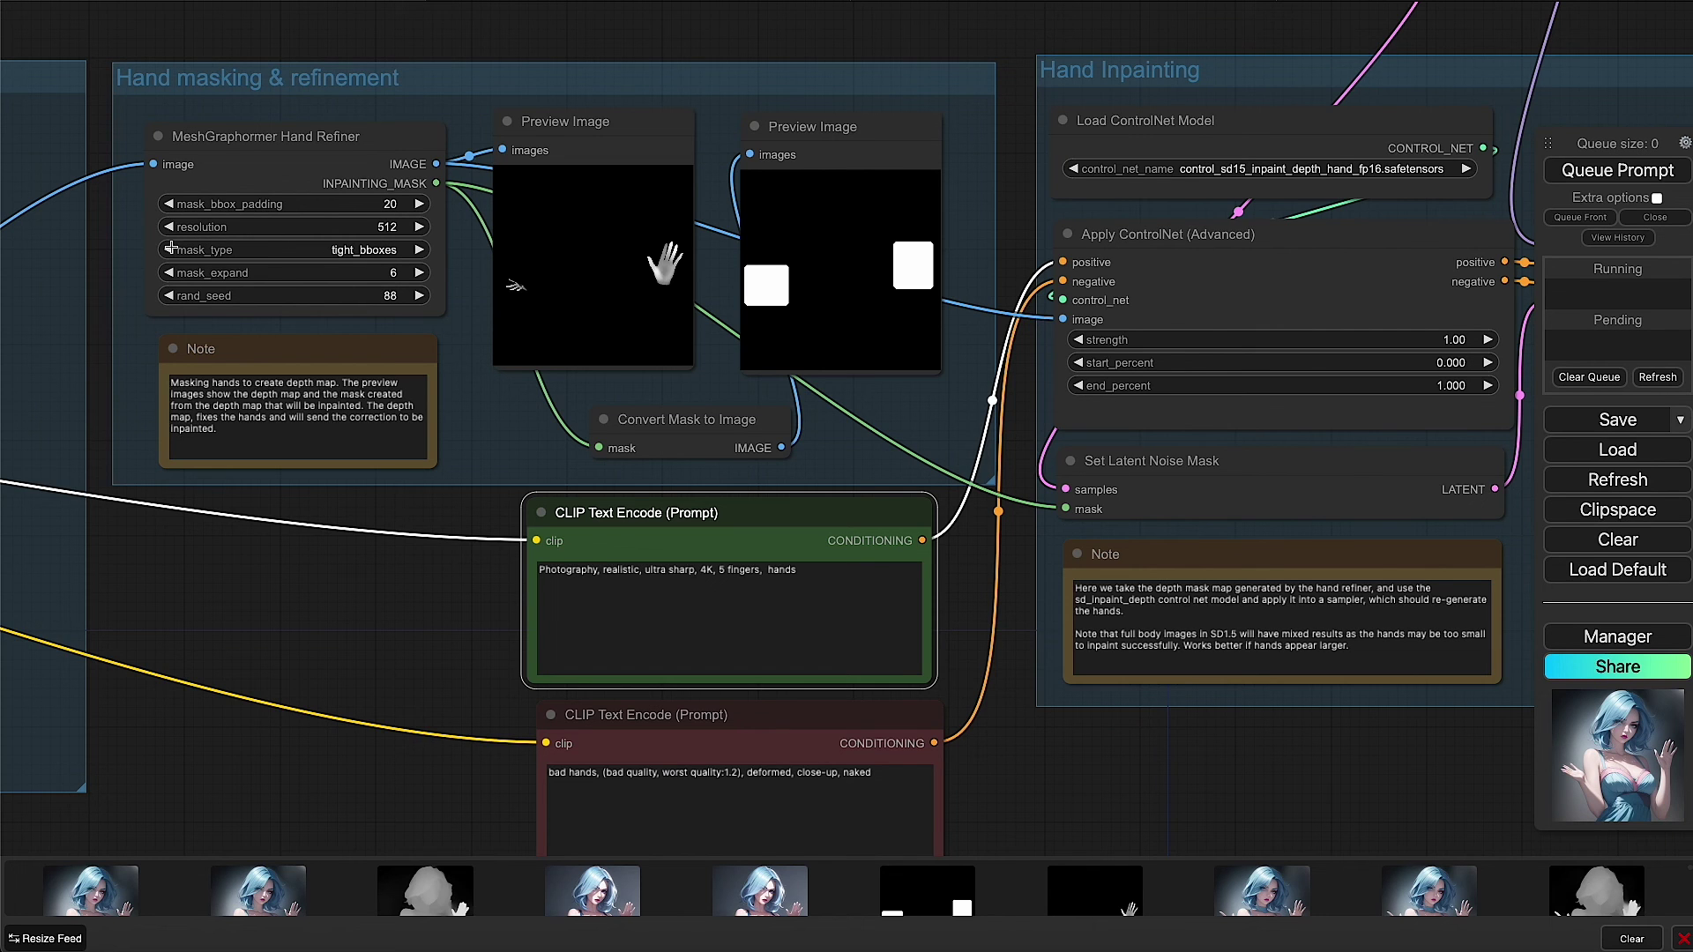
Step: Examine the MeshGraphormer Hand Refiner's mask_type setting, its mask previews and the positive and negative hand prompts
{"action": "left_click", "coordinate": [397, 251]}
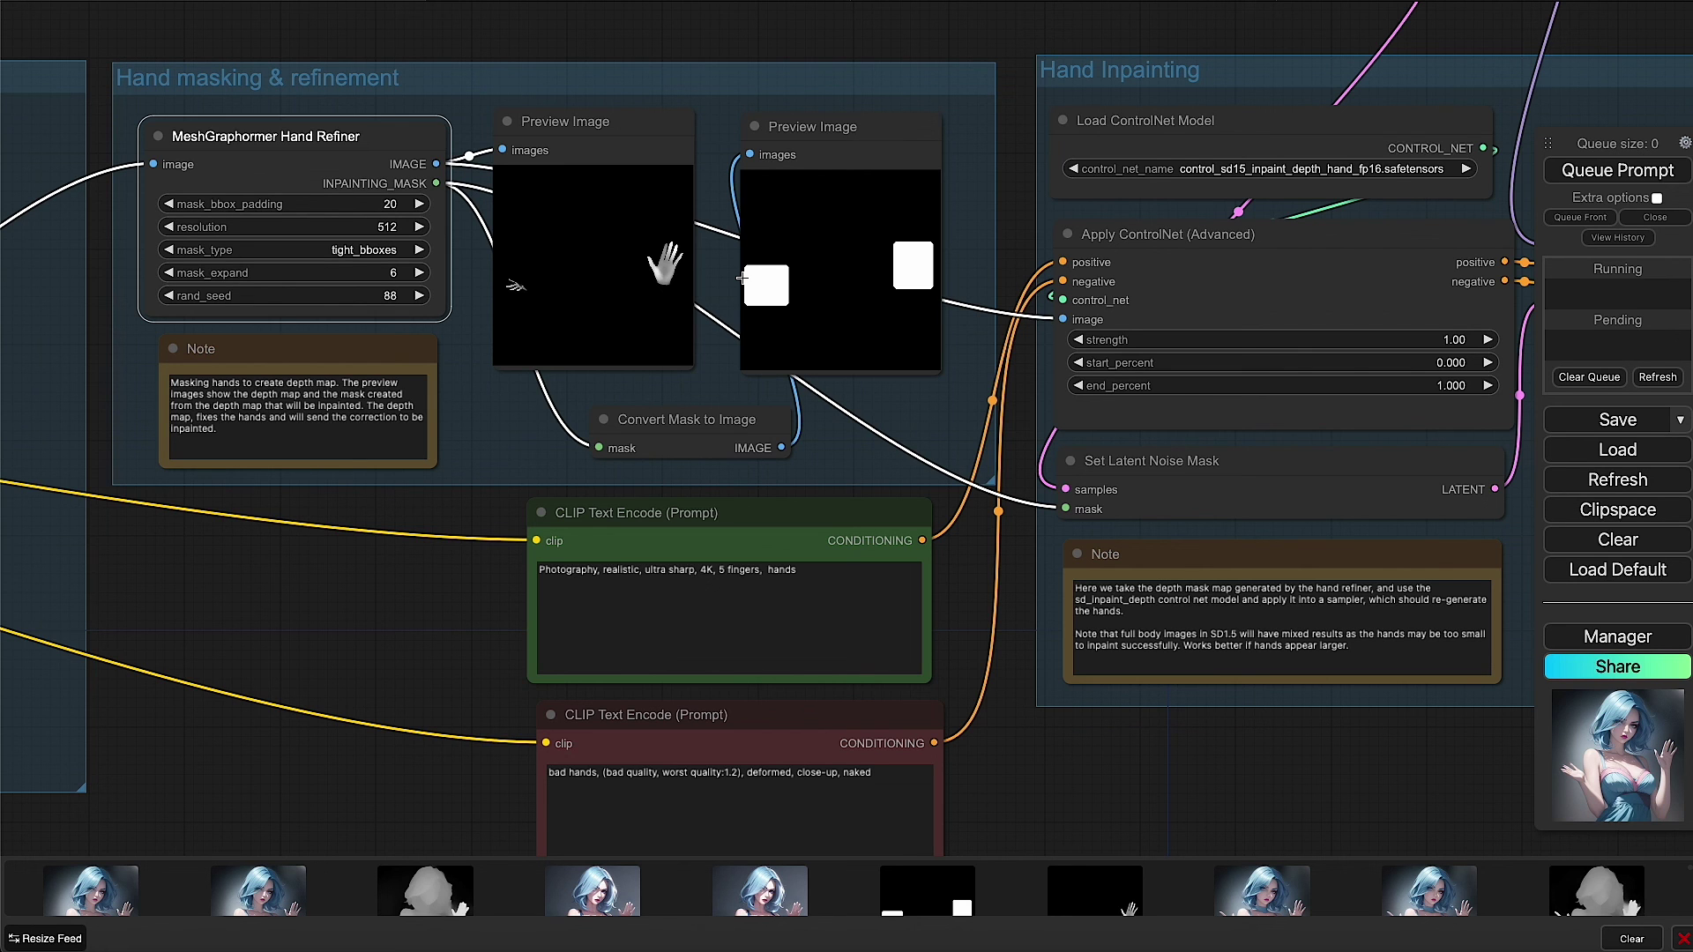
{"action": "left_click_drag", "start_coordinate": [1119, 780], "coordinate": [845, 269]}
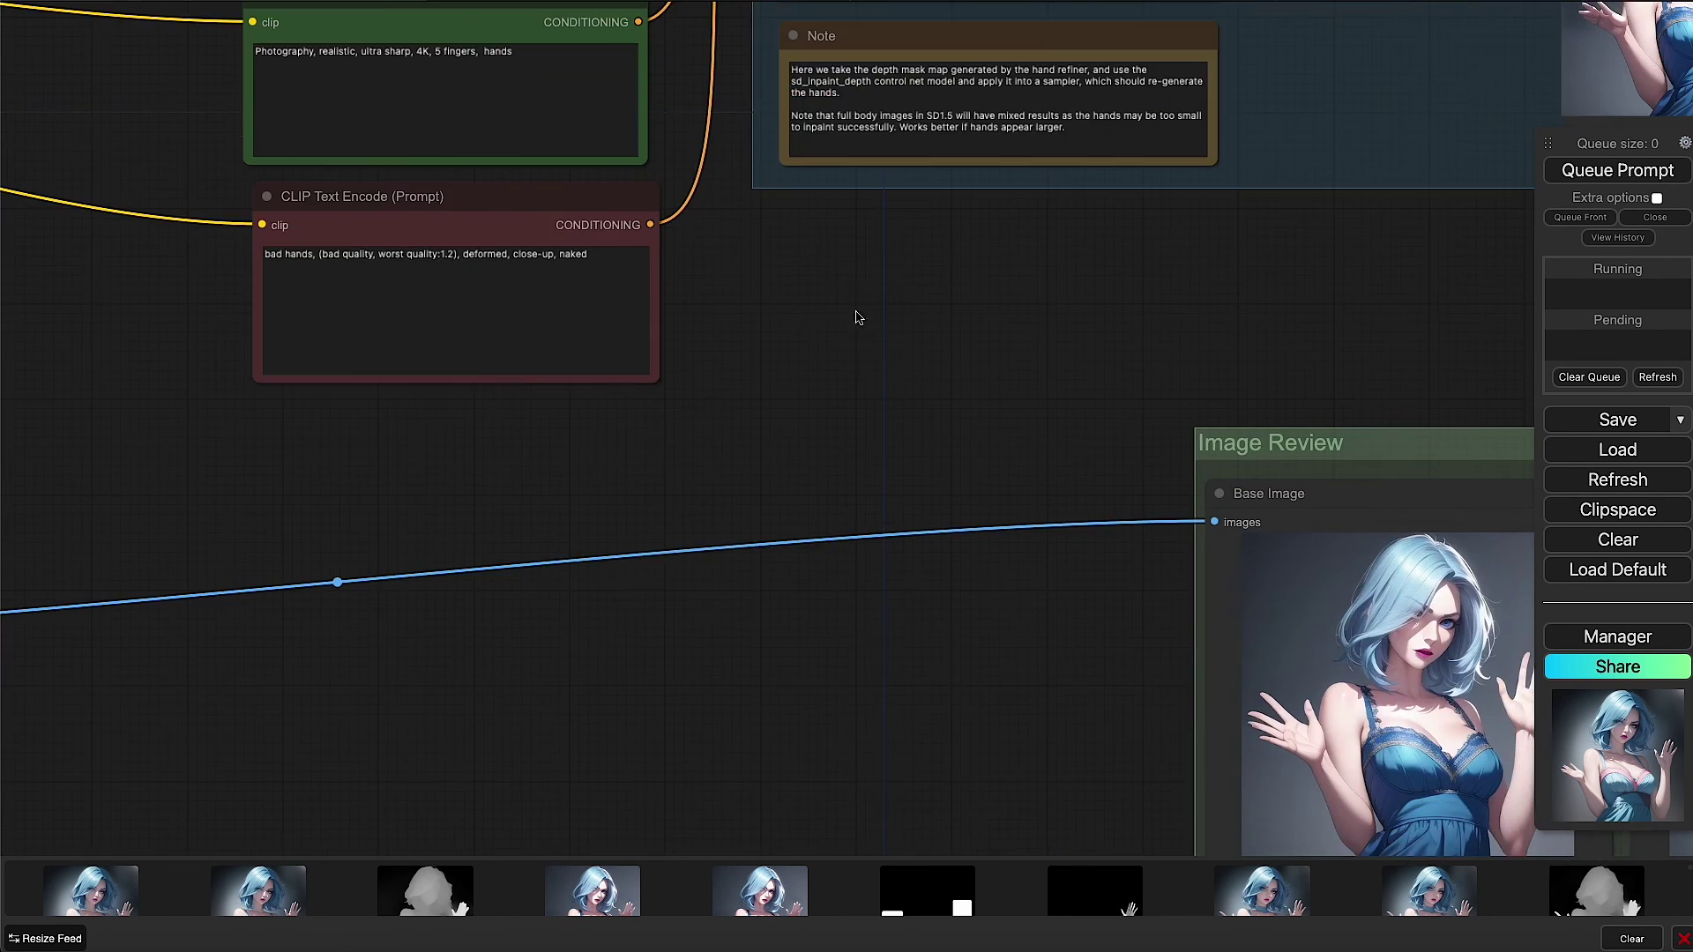
{"action": "left_click_drag", "start_coordinate": [893, 438], "coordinate": [1040, 913]}
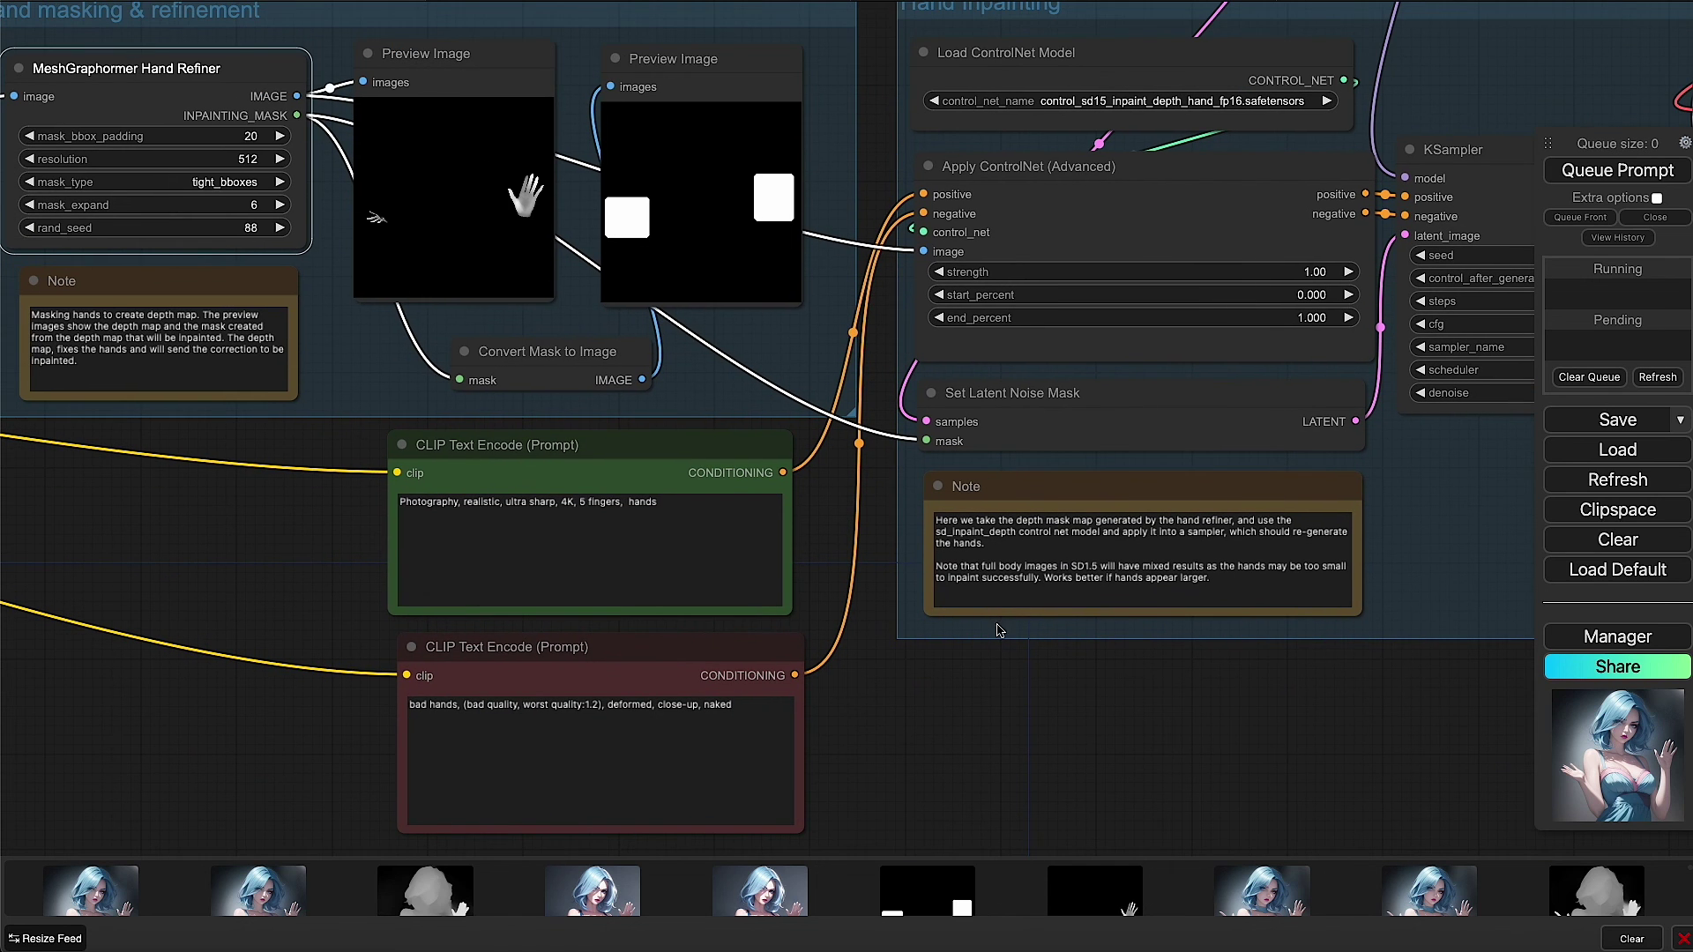
{"action": "left_click_drag", "start_coordinate": [876, 778], "coordinate": [865, 679]}
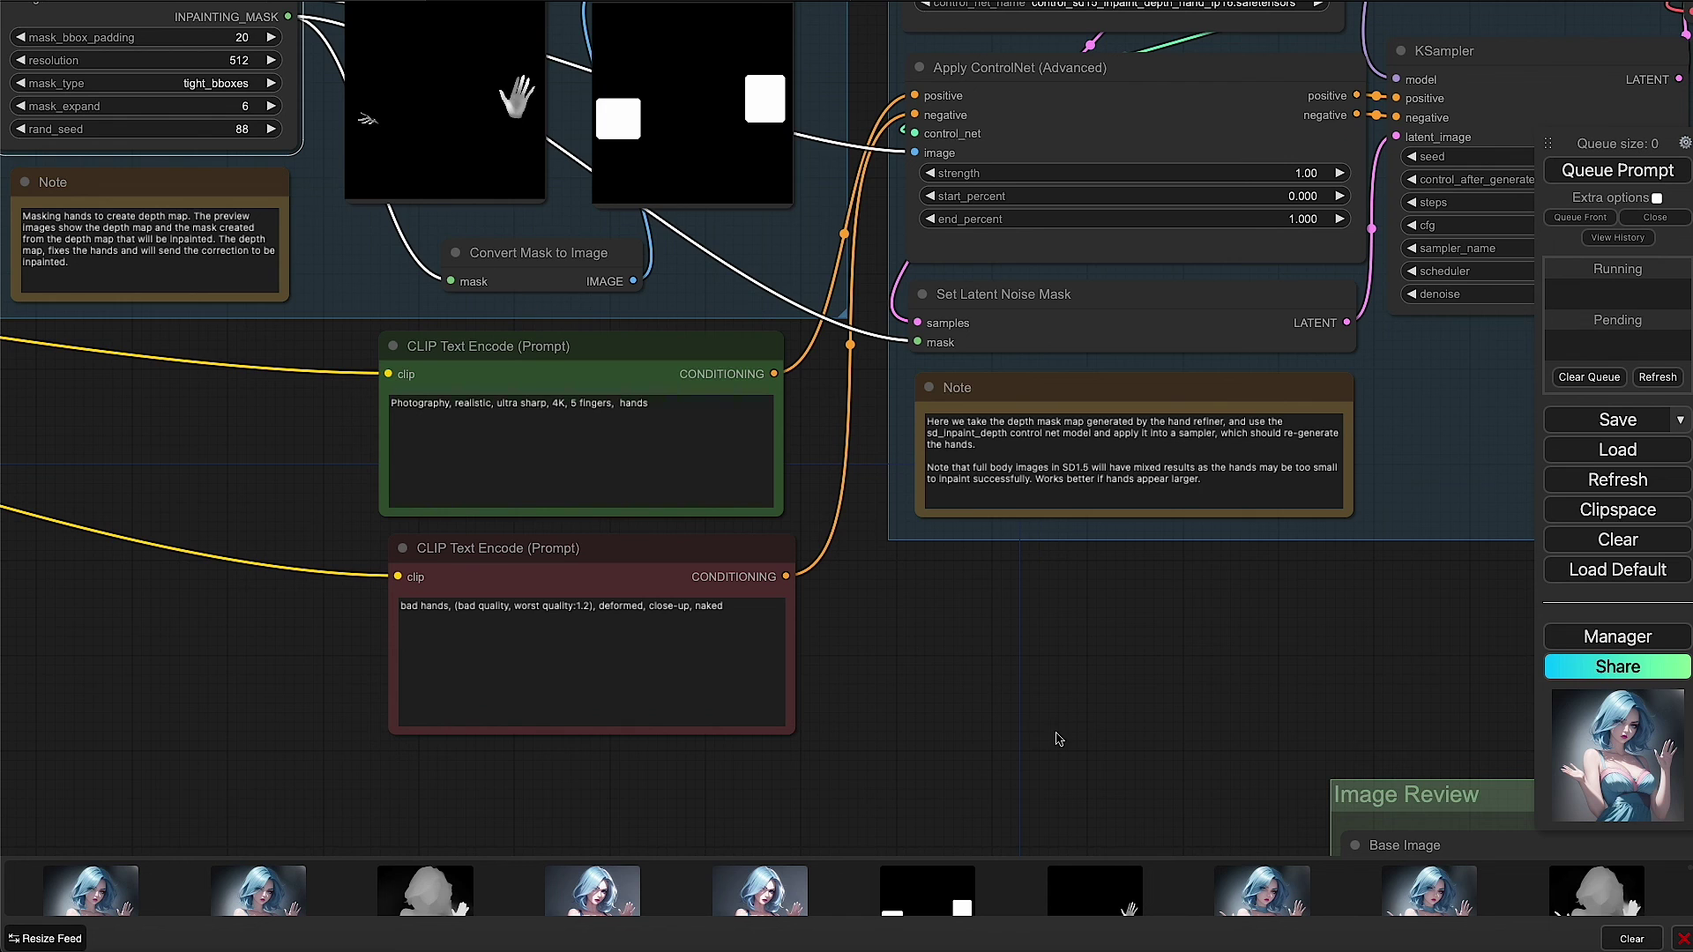
Step: Inspect both hands up close in the Image Review group's upscaled image
{"action": "left_click_drag", "start_coordinate": [1053, 732], "coordinate": [599, 315]}
{"action": "scroll", "coordinate": [1053, 352], "scroll_direction": "up", "scroll_amount": 5}
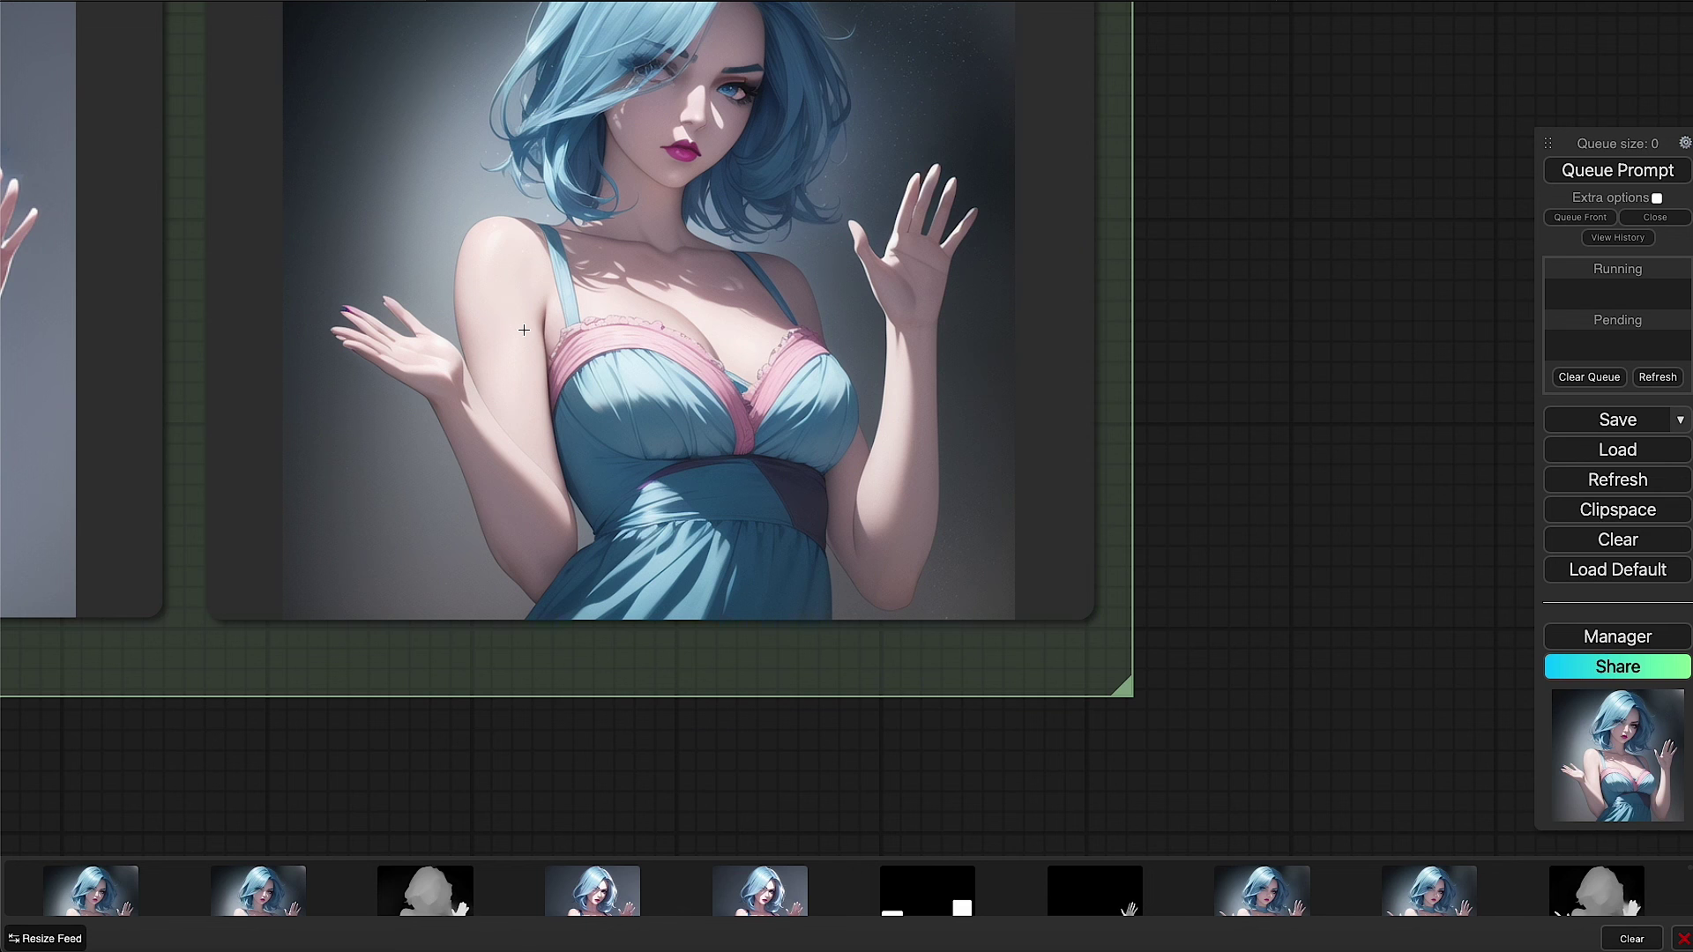
{"action": "scroll", "coordinate": [381, 369], "scroll_direction": "up", "scroll_amount": 5}
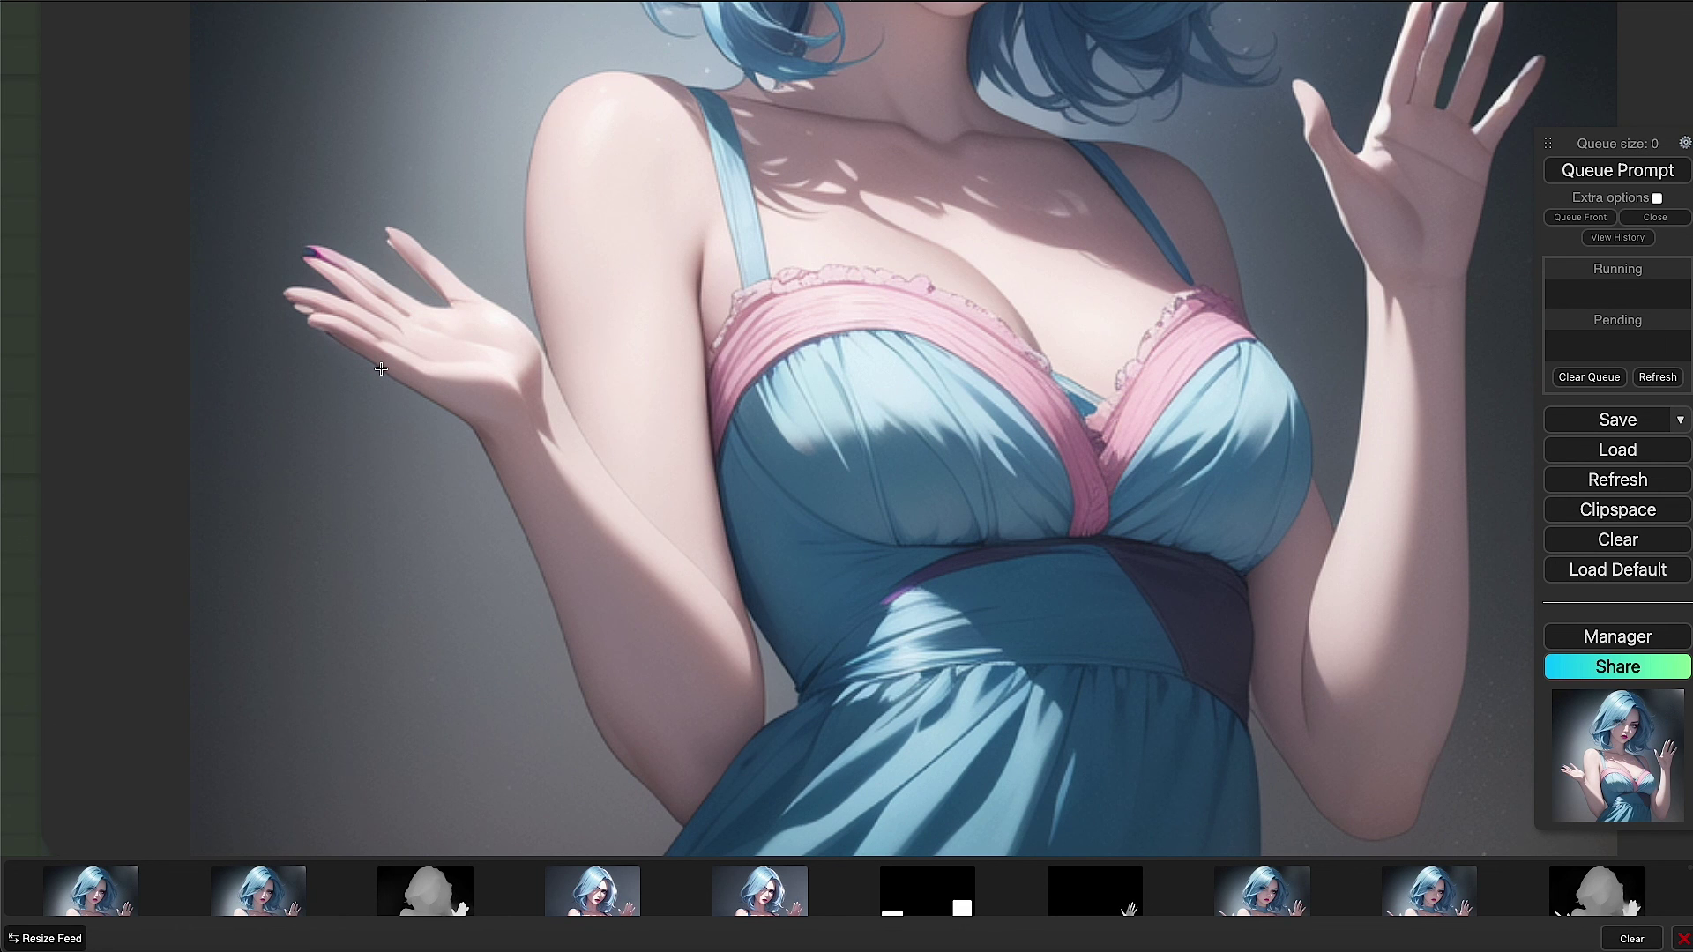